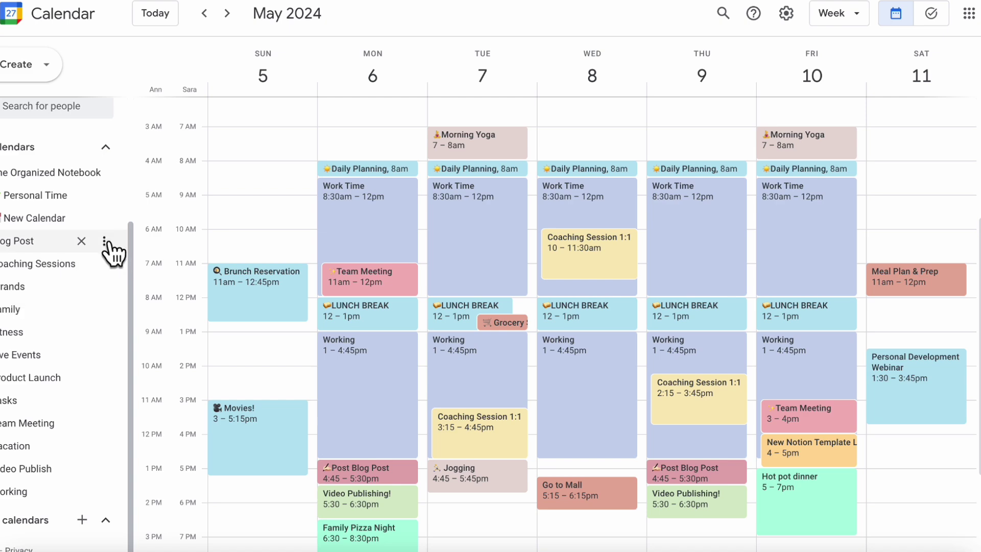
- Save #e3aab0 as the custom color of the Blog Post calendar
{"action": "left_click", "coordinate": [104, 241]}
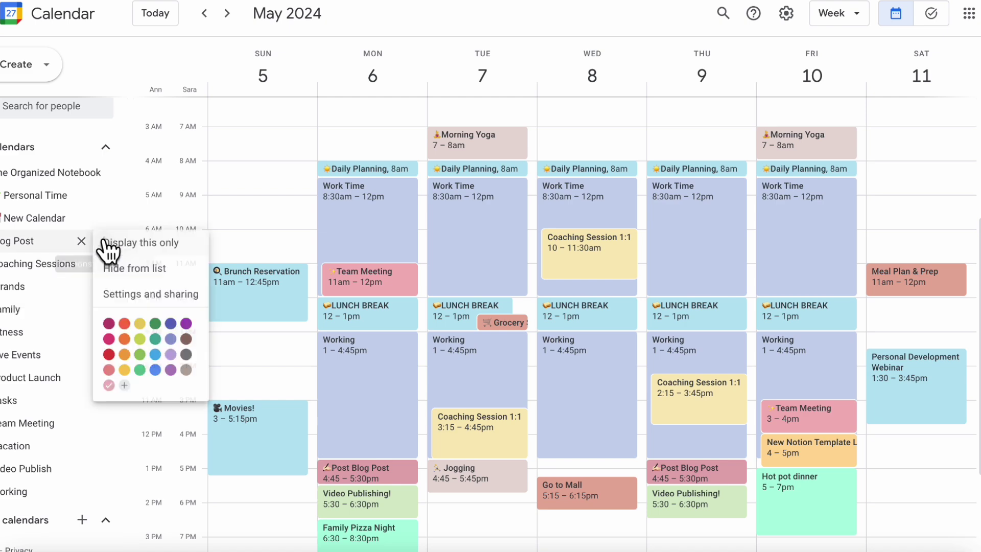
{"action": "left_click", "coordinate": [124, 385]}
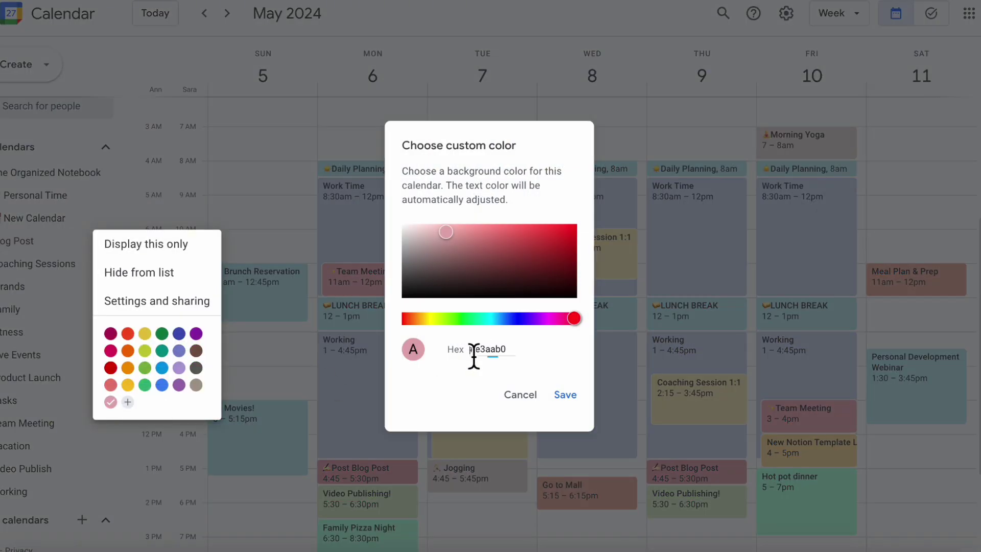
{"action": "left_click_drag", "start_coordinate": [470, 350], "coordinate": [520, 348]}
{"action": "left_click", "coordinate": [520, 348]}
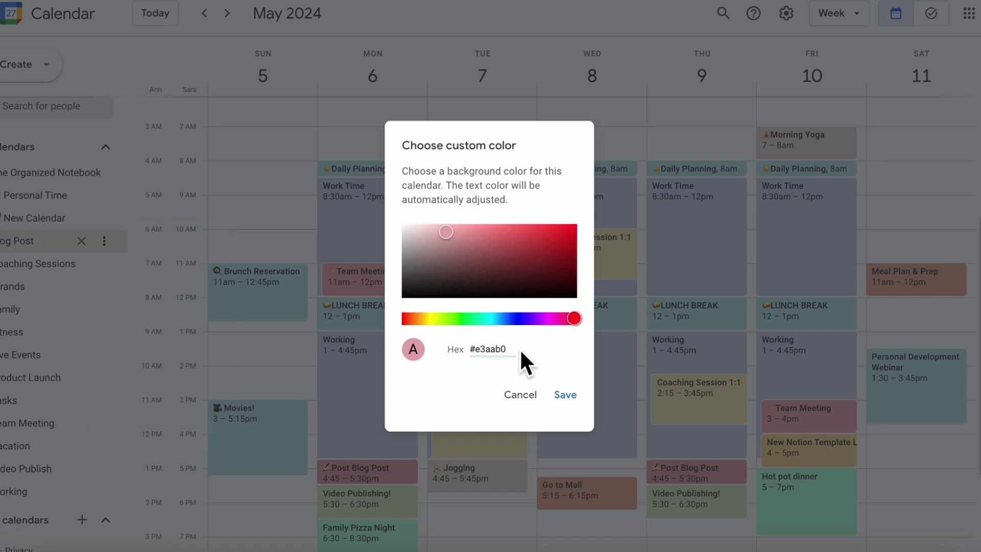
{"action": "left_click", "coordinate": [557, 395]}
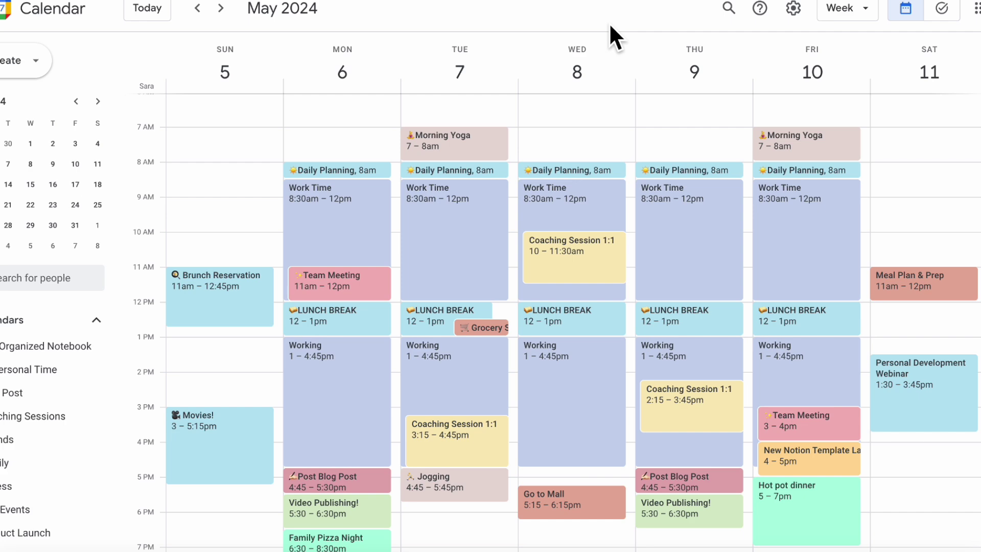
- Open the keyboard shortcuts list, review its navigation, view, action and announcement shortcuts, and close it
{"action": "key", "text": "shift+slash"}
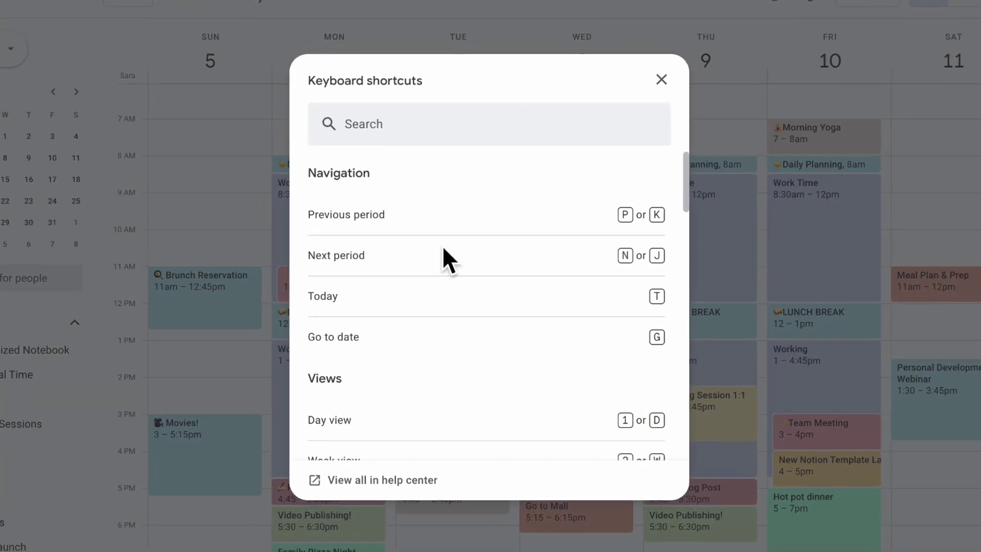
{"action": "scroll", "coordinate": [572, 281], "scroll_direction": "down", "scroll_amount": 3}
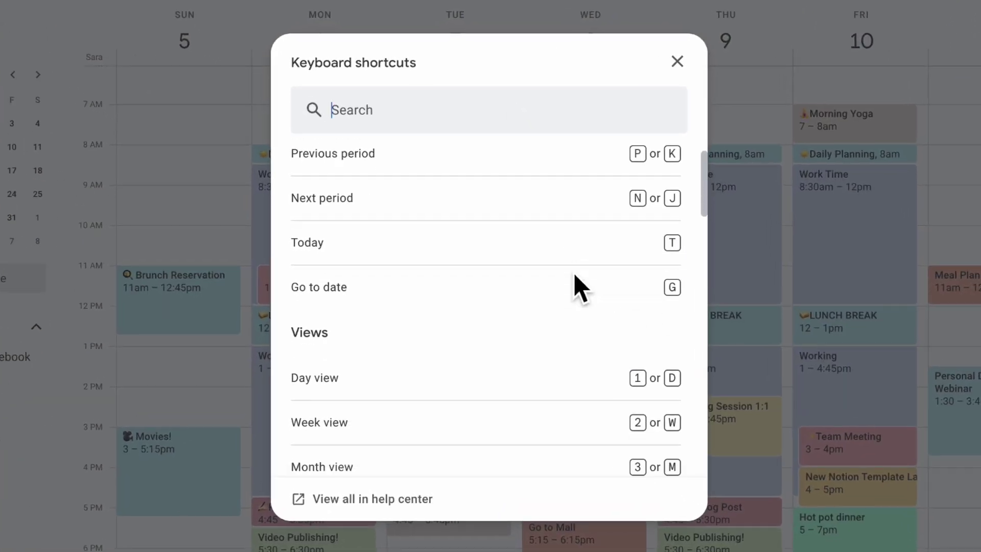
{"action": "scroll", "coordinate": [577, 286], "scroll_direction": "down", "scroll_amount": 3}
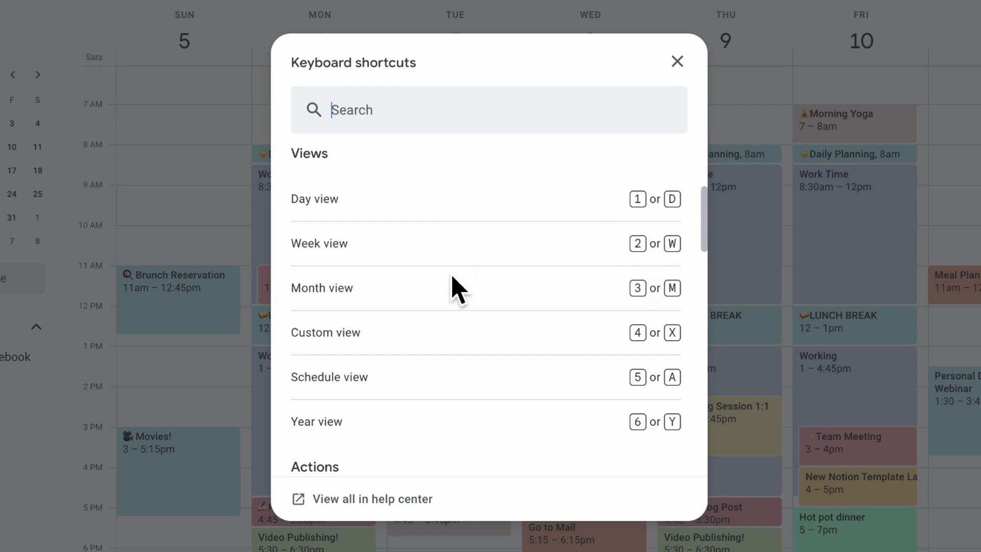
{"action": "scroll", "coordinate": [460, 339], "scroll_direction": "down", "scroll_amount": 5}
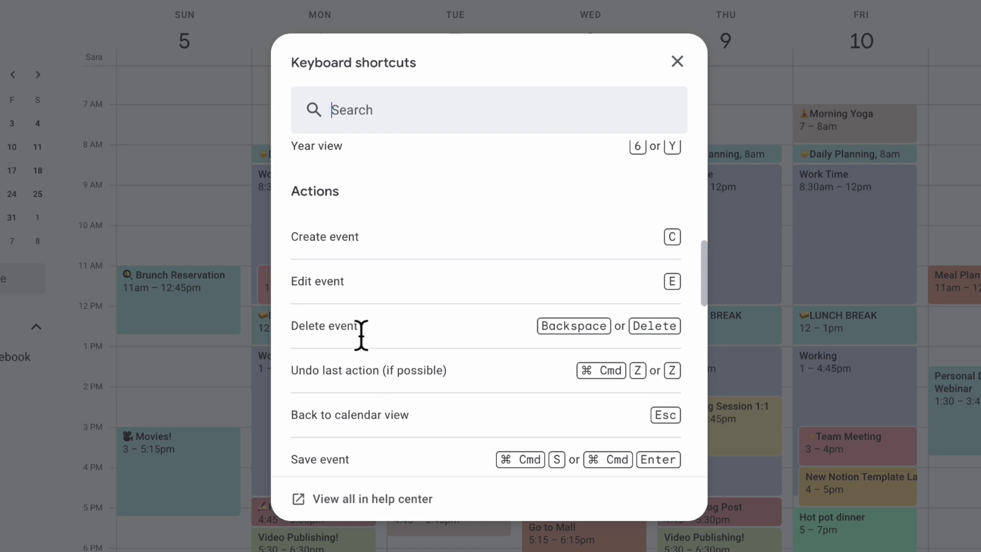
{"action": "scroll", "coordinate": [378, 312], "scroll_direction": "down", "scroll_amount": 4}
{"action": "scroll", "coordinate": [378, 302], "scroll_direction": "down", "scroll_amount": 5}
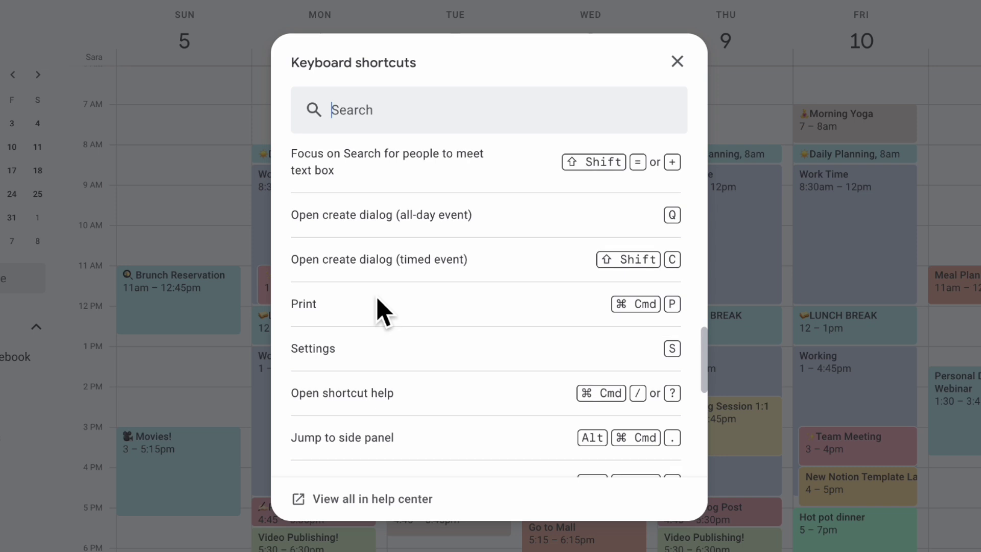
{"action": "scroll", "coordinate": [382, 312], "scroll_direction": "down", "scroll_amount": 3}
{"action": "scroll", "coordinate": [378, 312], "scroll_direction": "down", "scroll_amount": 5}
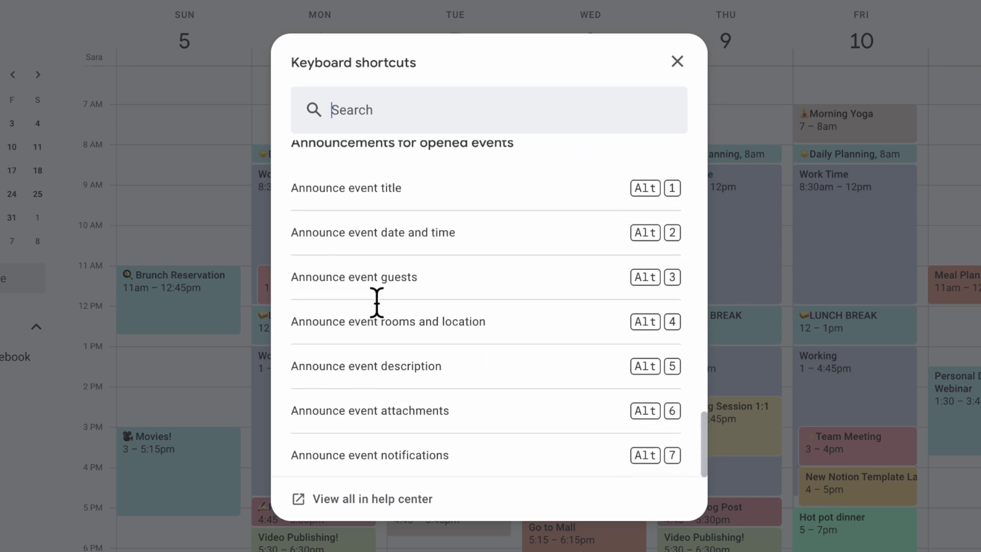
{"action": "scroll", "coordinate": [381, 314], "scroll_direction": "up", "scroll_amount": 15}
{"action": "left_click", "coordinate": [678, 61]}
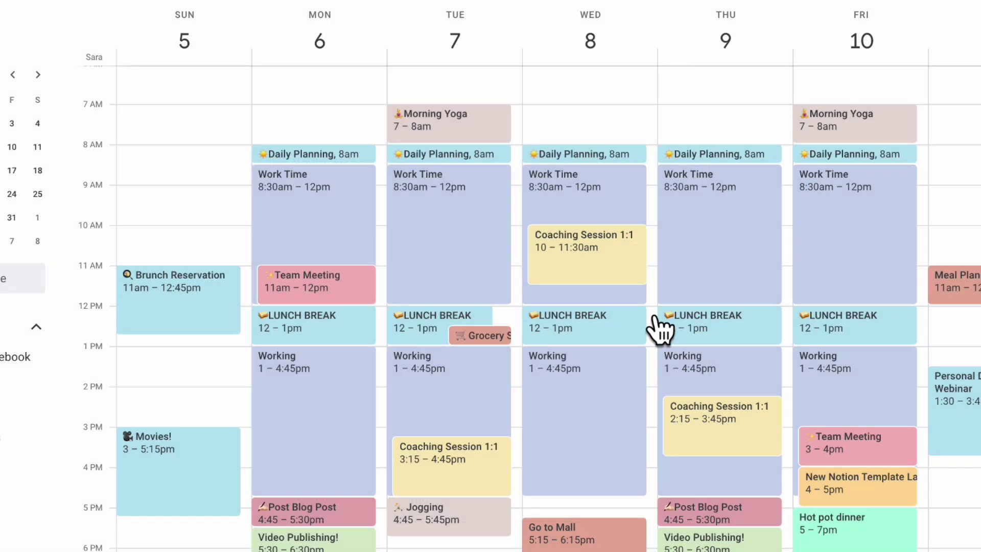
- Cycle the calendar through the day, week, month, custom, schedule and year views
{"action": "key", "text": "d"}
{"action": "key", "text": "w"}
{"action": "key", "text": "m"}
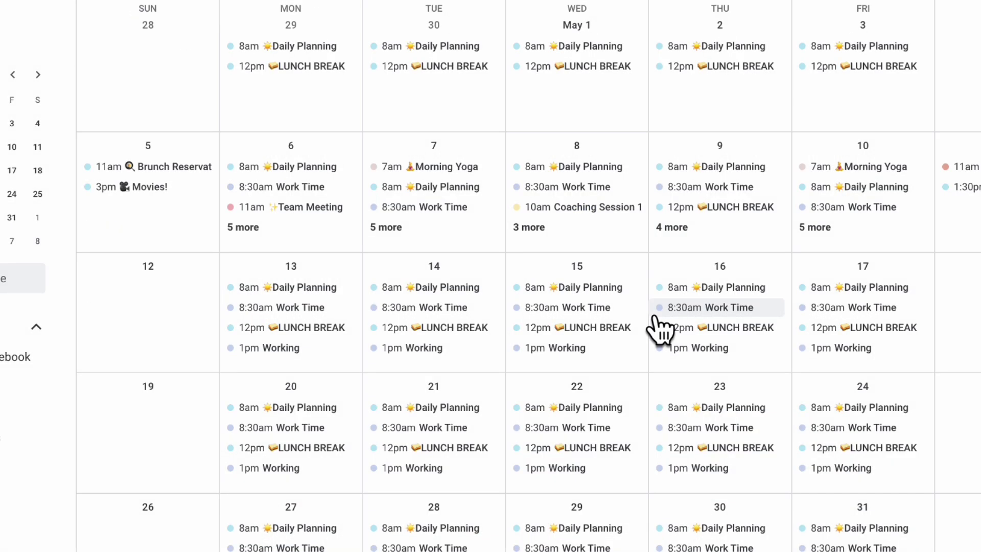
{"action": "key", "text": "x"}
{"action": "key", "text": "a"}
{"action": "key", "text": "y"}
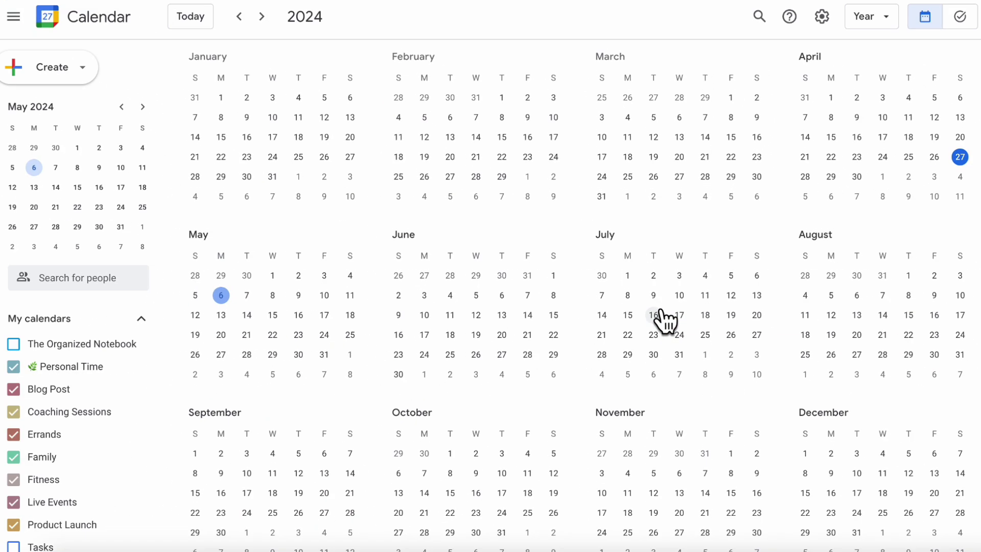
- Open a blank event form and discard it, and return the calendar to the week view by way of the day view
{"action": "key", "text": "c"}
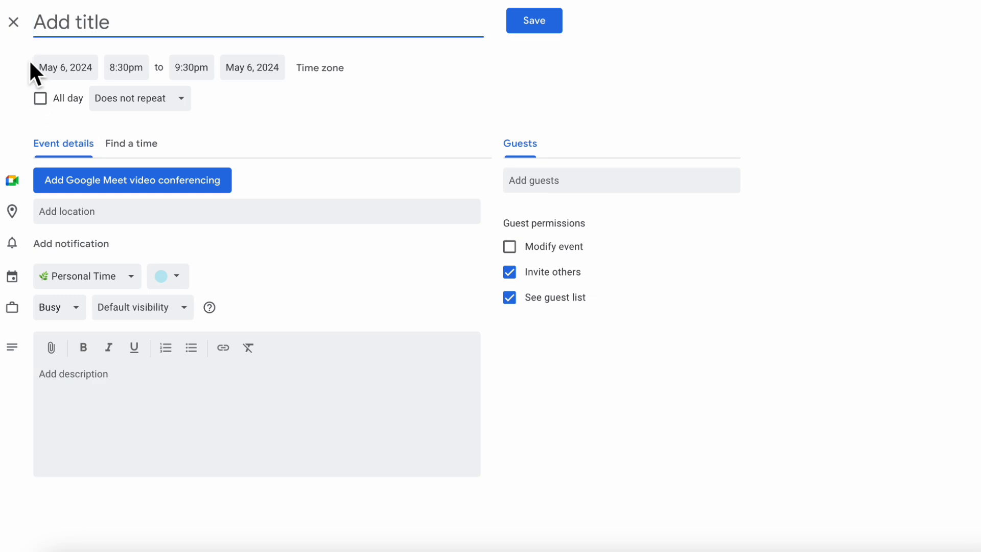
{"action": "left_click", "coordinate": [14, 21]}
{"action": "key", "text": "d"}
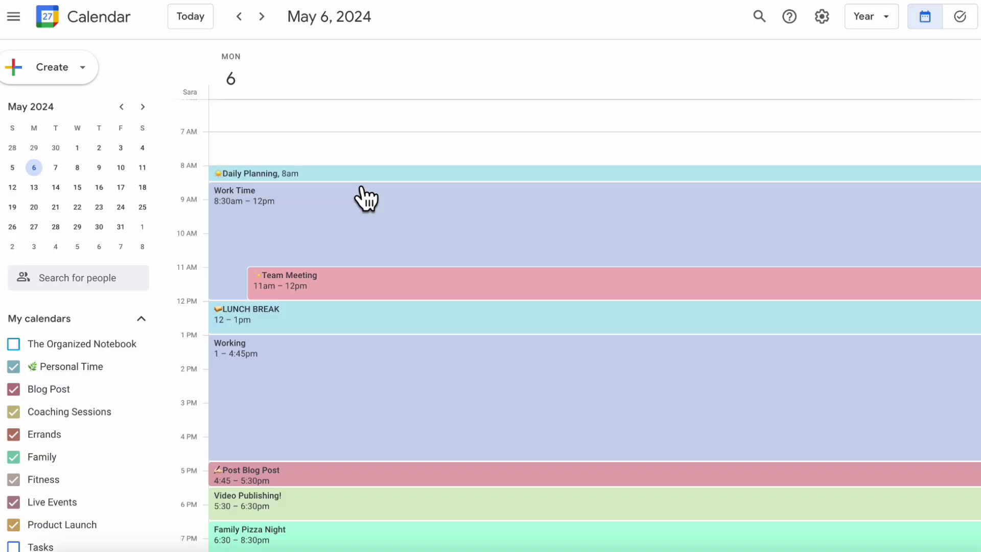
{"action": "key", "text": "w"}
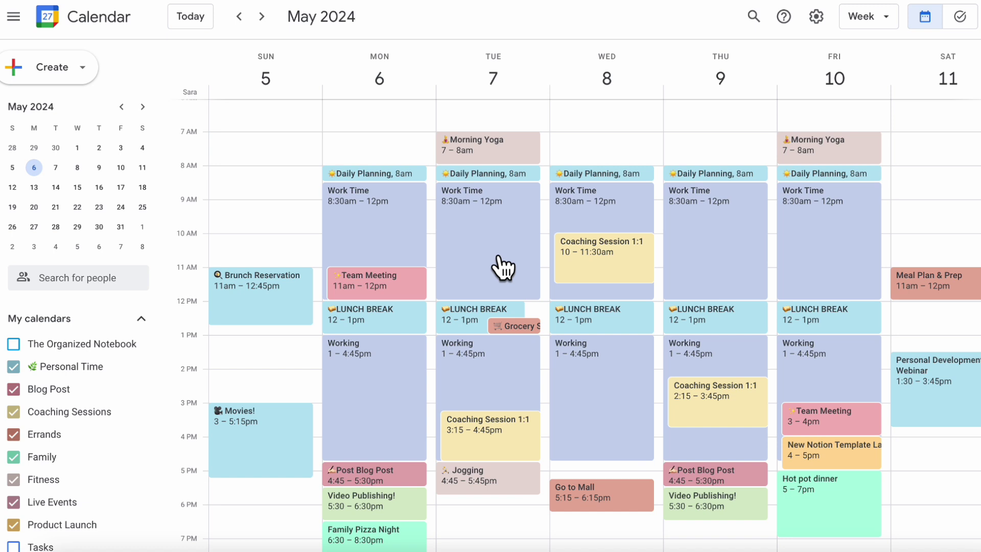
- Open the calendar settings and look through the general options
{"action": "left_click", "coordinate": [816, 17]}
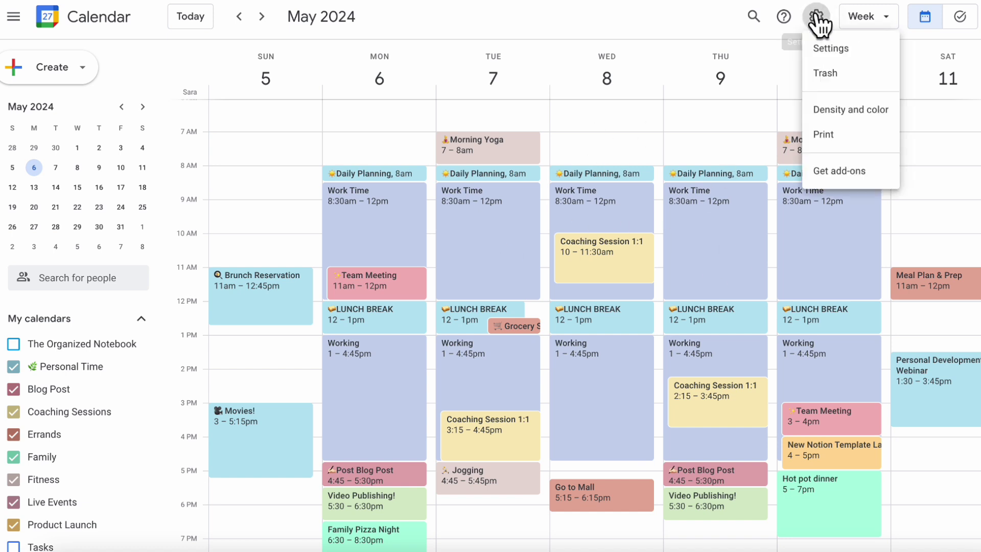
{"action": "left_click", "coordinate": [835, 49]}
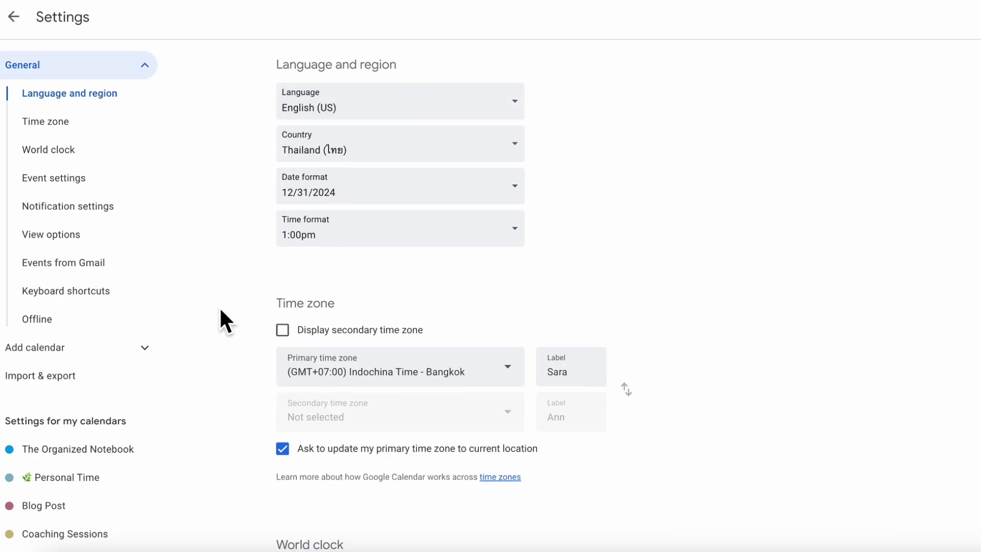
{"action": "scroll", "coordinate": [219, 311], "scroll_direction": "down", "scroll_amount": 10}
{"action": "scroll", "coordinate": [221, 311], "scroll_direction": "down", "scroll_amount": 15}
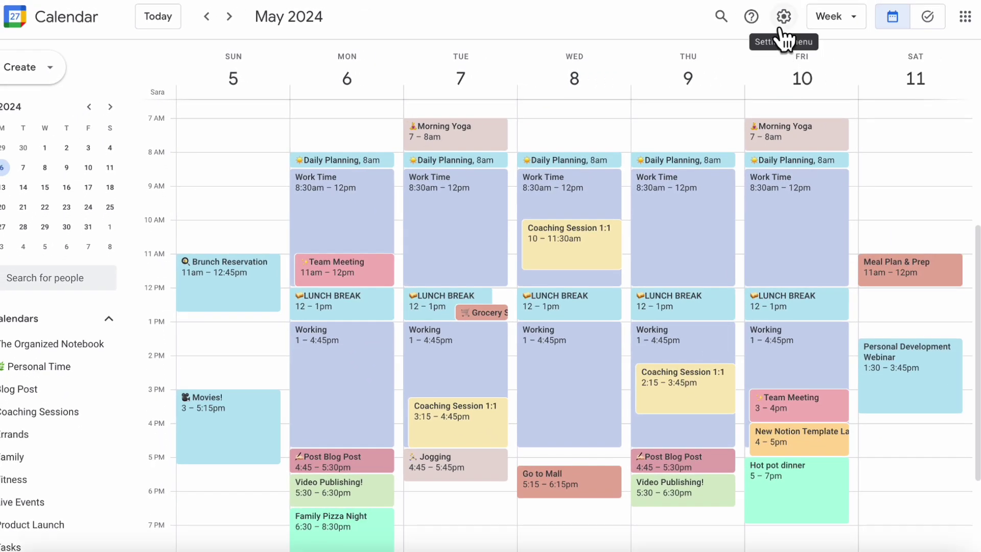
- Display (GMT+03:00) Eastern European Time as the secondary time zone and check both time columns in the week view
{"action": "left_click", "coordinate": [783, 19]}
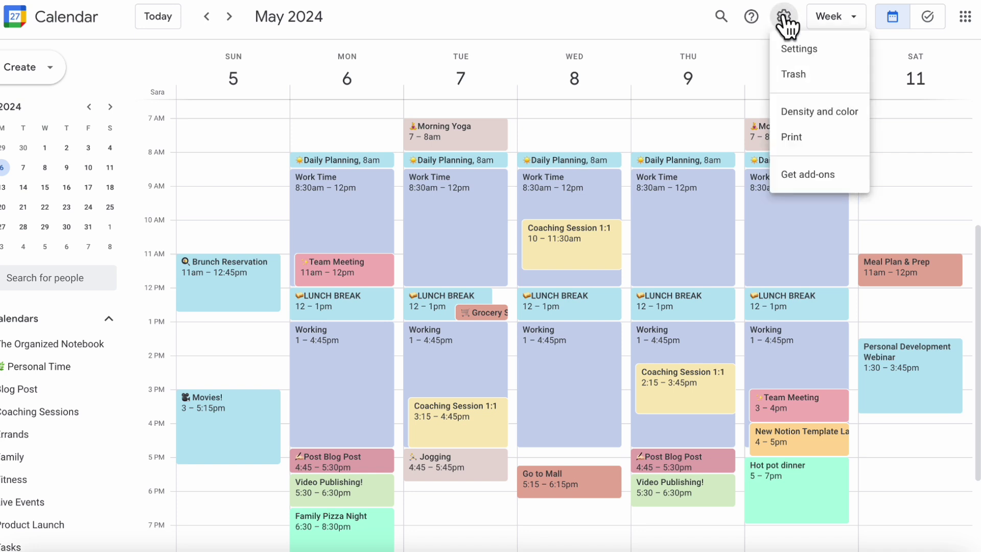
{"action": "left_click", "coordinate": [781, 52]}
{"action": "scroll", "coordinate": [705, 176], "scroll_direction": "down", "scroll_amount": 5}
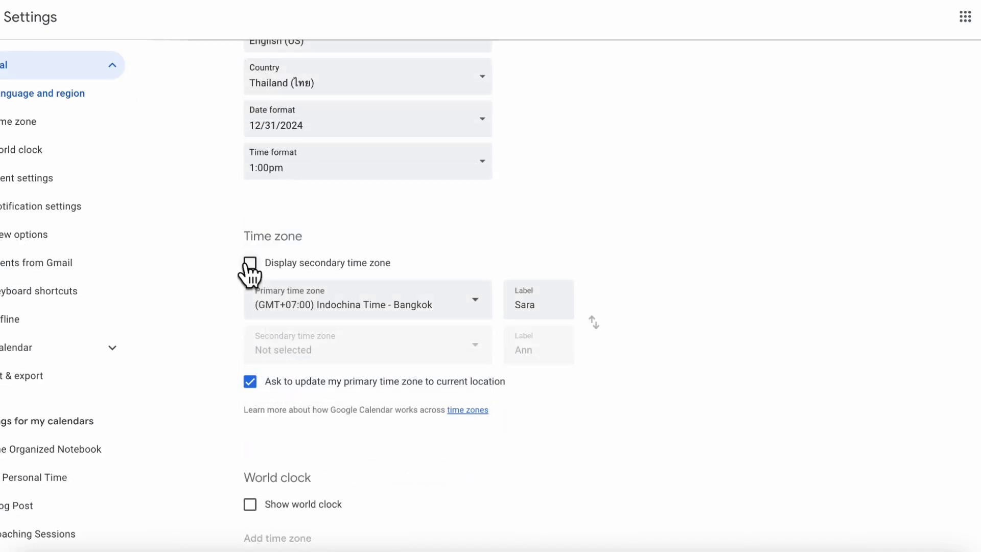
{"action": "left_click", "coordinate": [250, 264]}
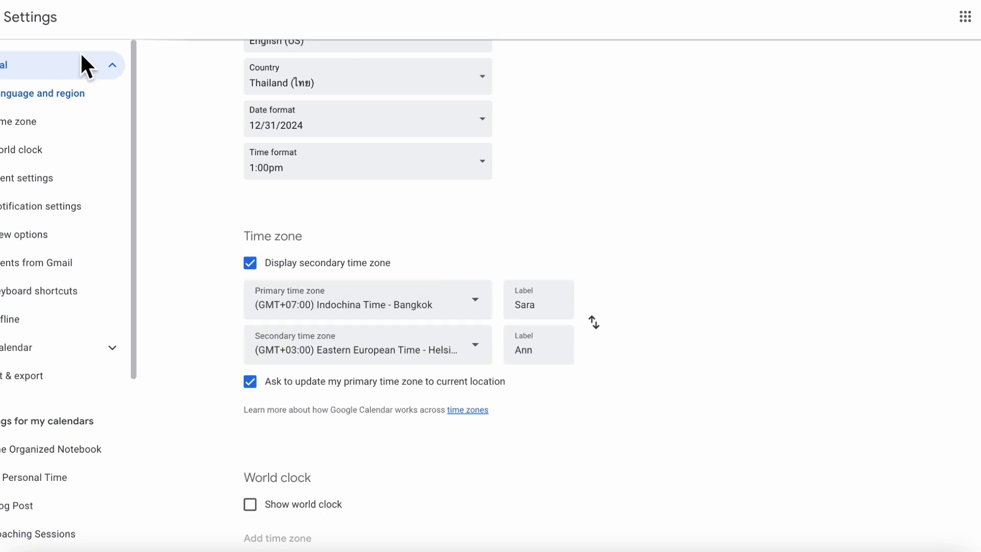
{"action": "left_click", "coordinate": [4, 20]}
{"action": "scroll", "coordinate": [235, 265], "scroll_direction": "down", "scroll_amount": 3}
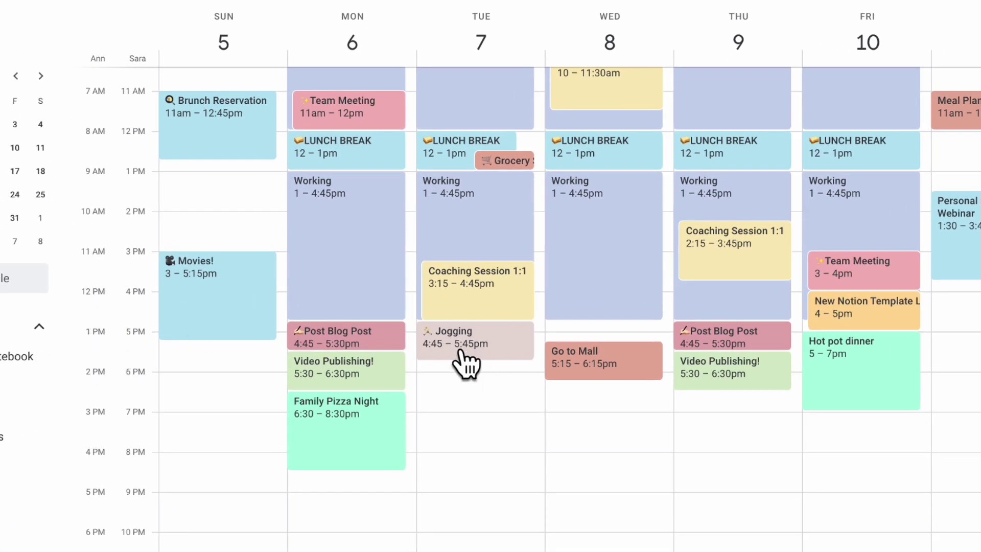
{"action": "scroll", "coordinate": [465, 362], "scroll_direction": "up", "scroll_amount": 2}
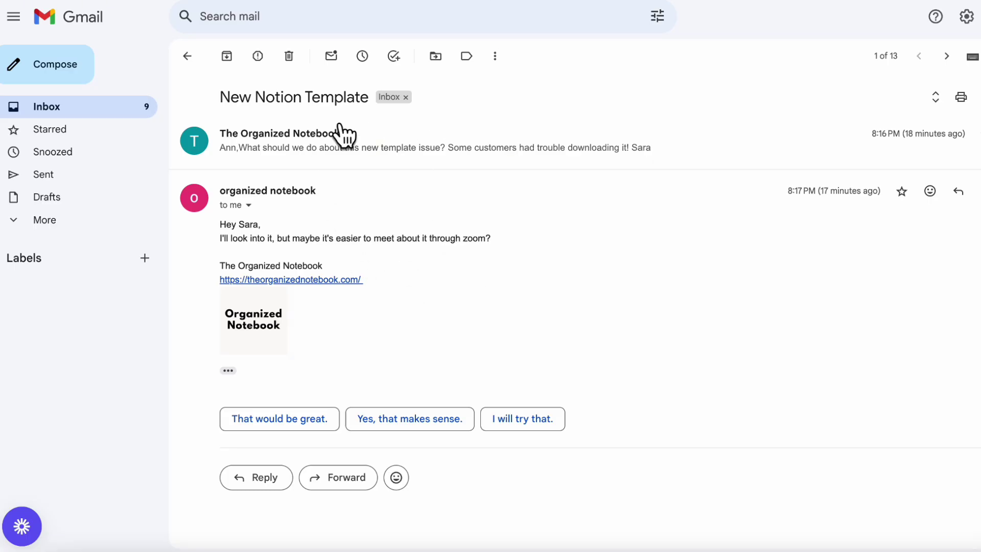
- Switch to Gmail, create a calendar event from the New Notion Template email and assign it to the Team Meeting calendar
{"action": "left_click", "coordinate": [495, 57]}
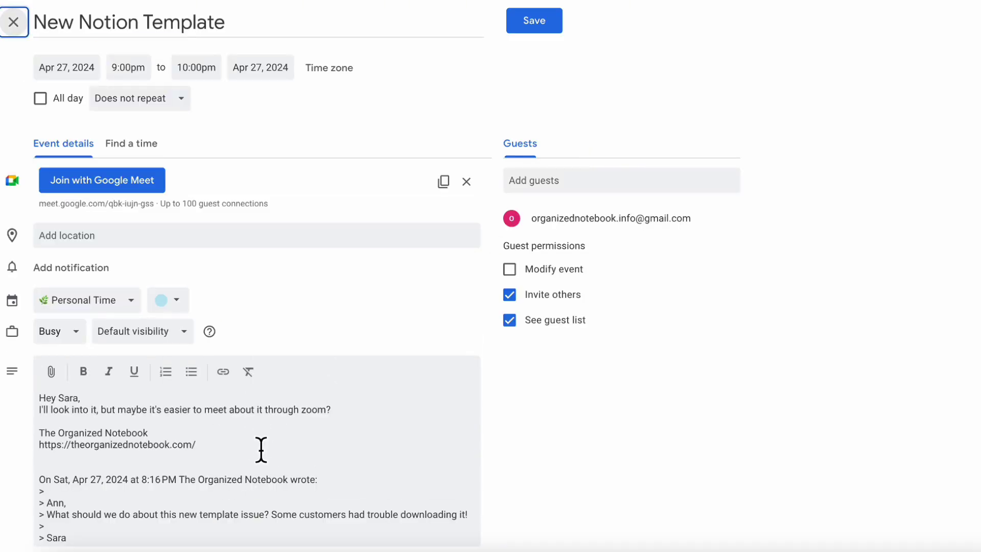
{"action": "left_click", "coordinate": [115, 305]}
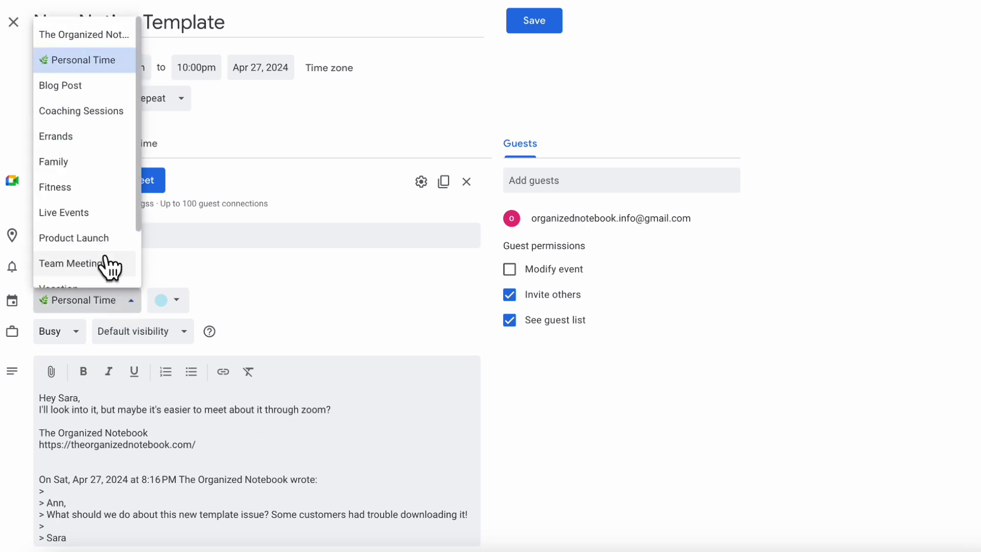
{"action": "left_click", "coordinate": [124, 271]}
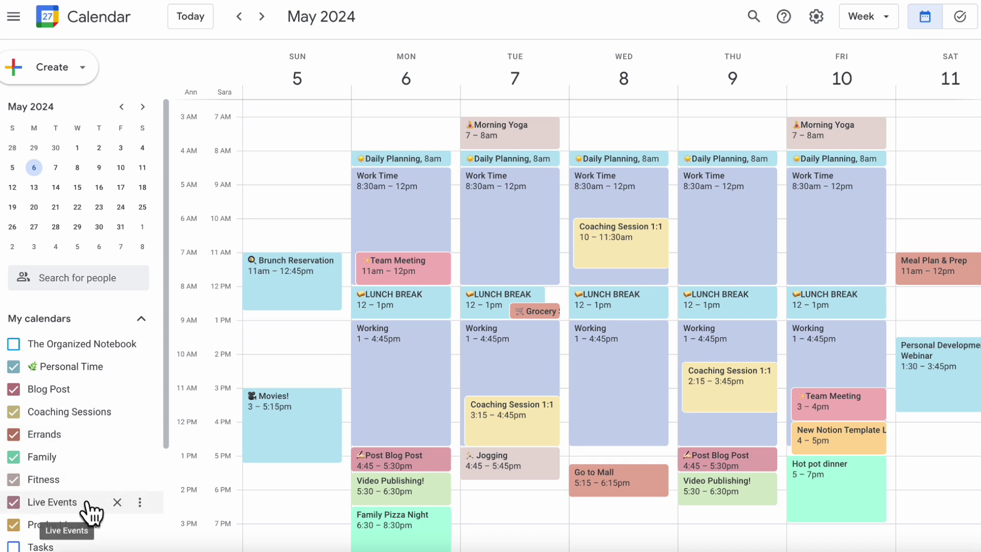
- Make the Live Events calendar available to the public in its settings and accept the warning
{"action": "mouse_move", "coordinate": [108, 502]}
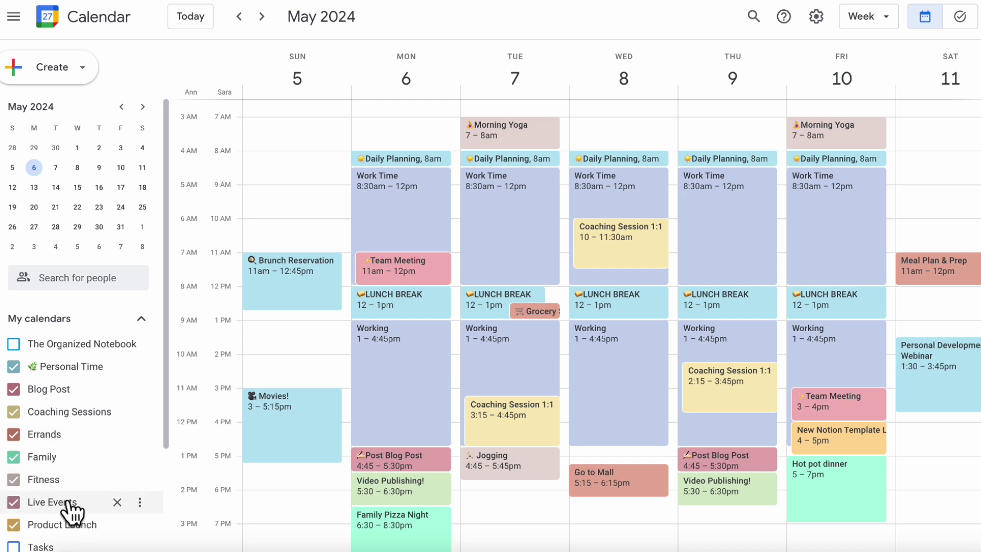
{"action": "left_click", "coordinate": [139, 502]}
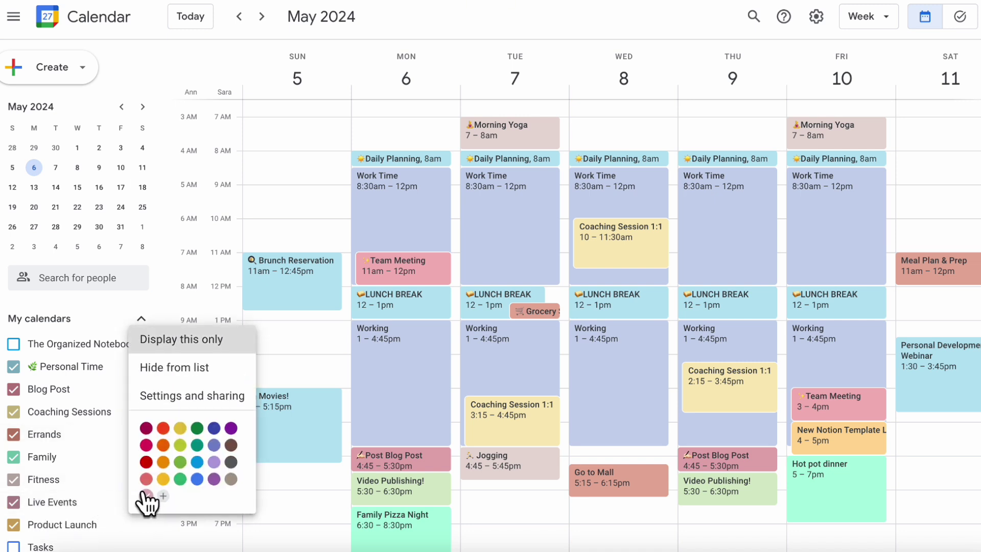
{"action": "left_click", "coordinate": [207, 398]}
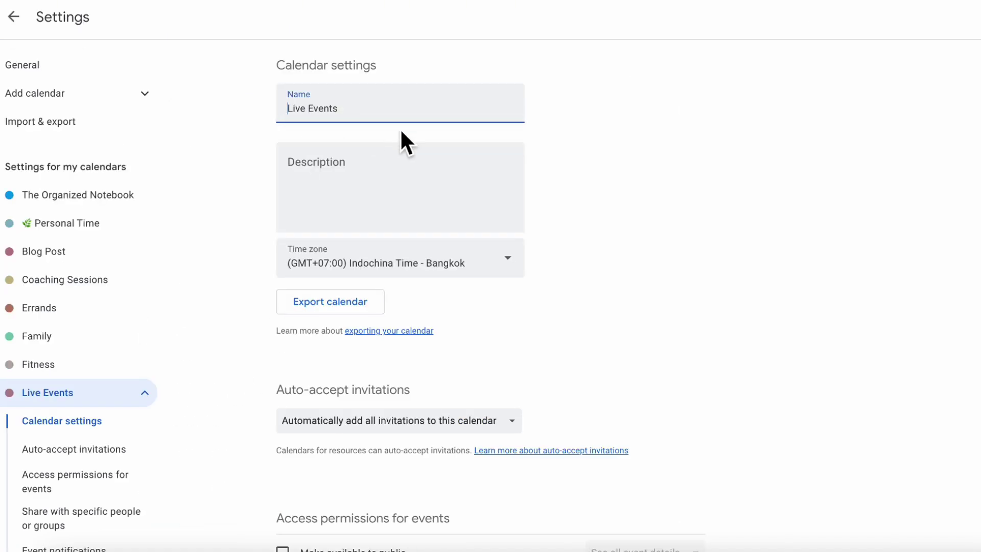
{"action": "scroll", "coordinate": [402, 134], "scroll_direction": "down", "scroll_amount": 5}
{"action": "scroll", "coordinate": [400, 128], "scroll_direction": "down", "scroll_amount": 1}
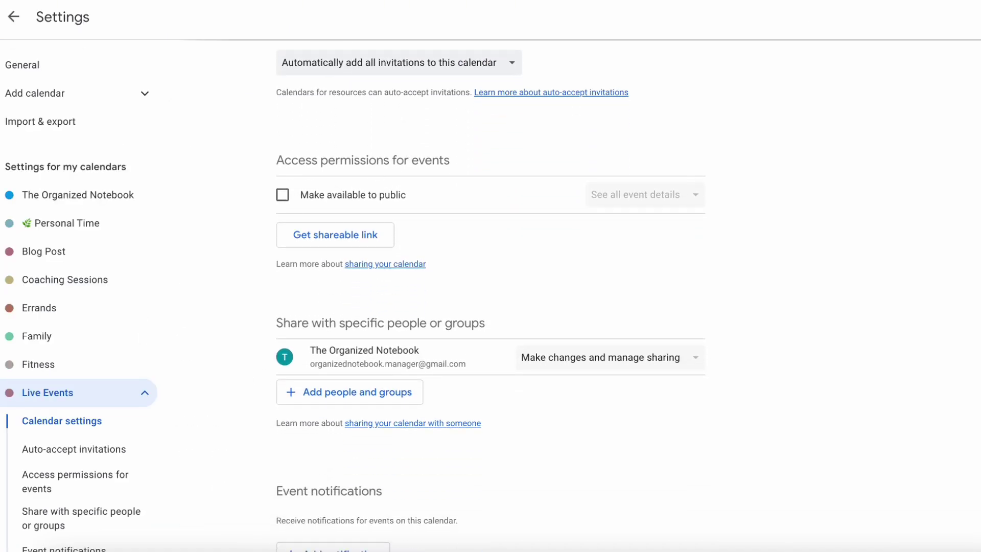
{"action": "left_click", "coordinate": [282, 195]}
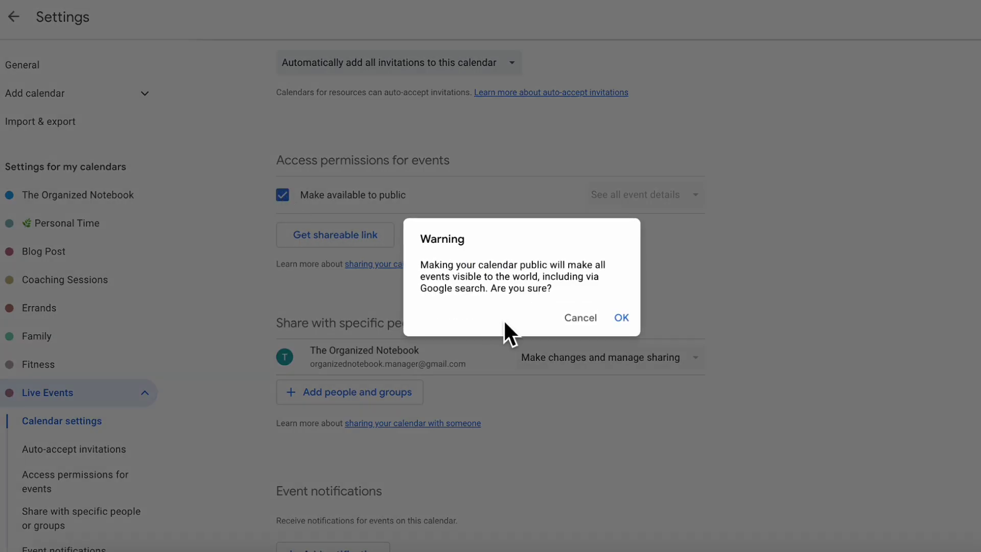
{"action": "left_click", "coordinate": [621, 317]}
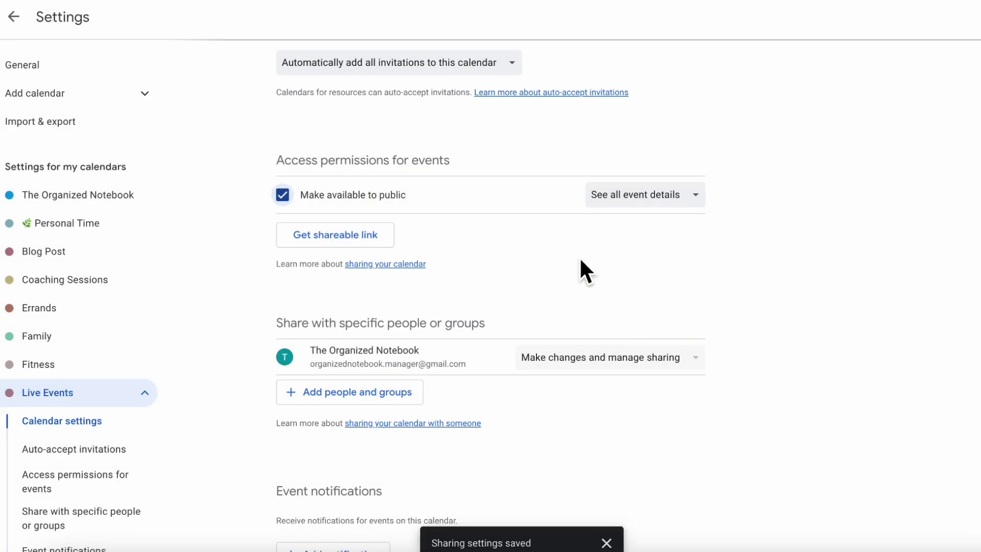
- Find the integration settings of the Live Events calendar, view the embed code customization page and return to the settings
{"action": "scroll", "coordinate": [431, 234], "scroll_direction": "down", "scroll_amount": 5}
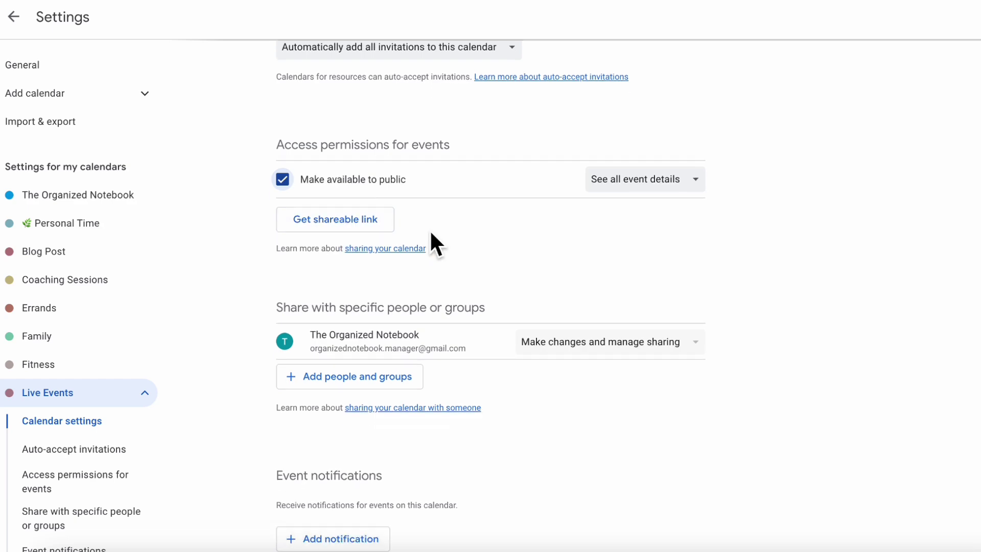
{"action": "scroll", "coordinate": [431, 234], "scroll_direction": "down", "scroll_amount": 14}
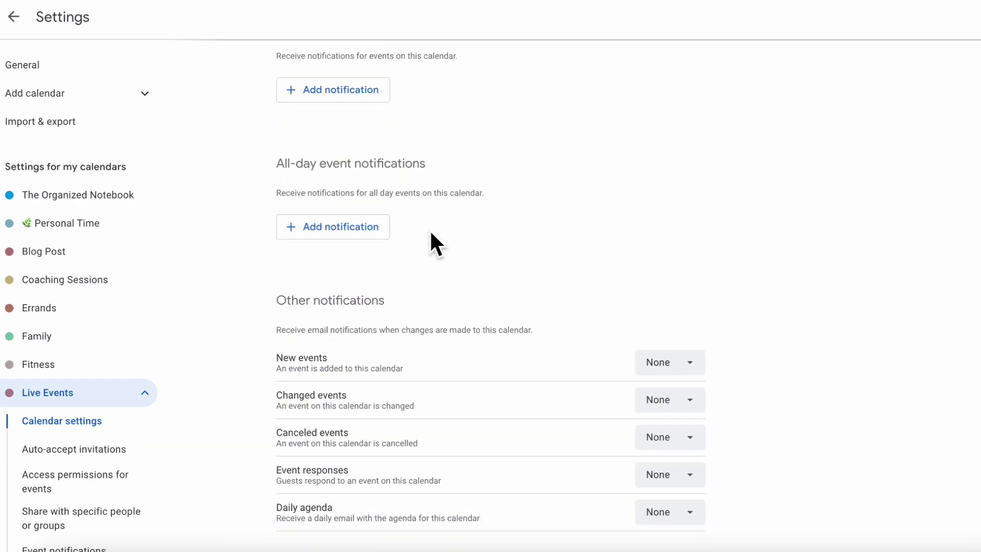
{"action": "scroll", "coordinate": [430, 233], "scroll_direction": "down", "scroll_amount": 2}
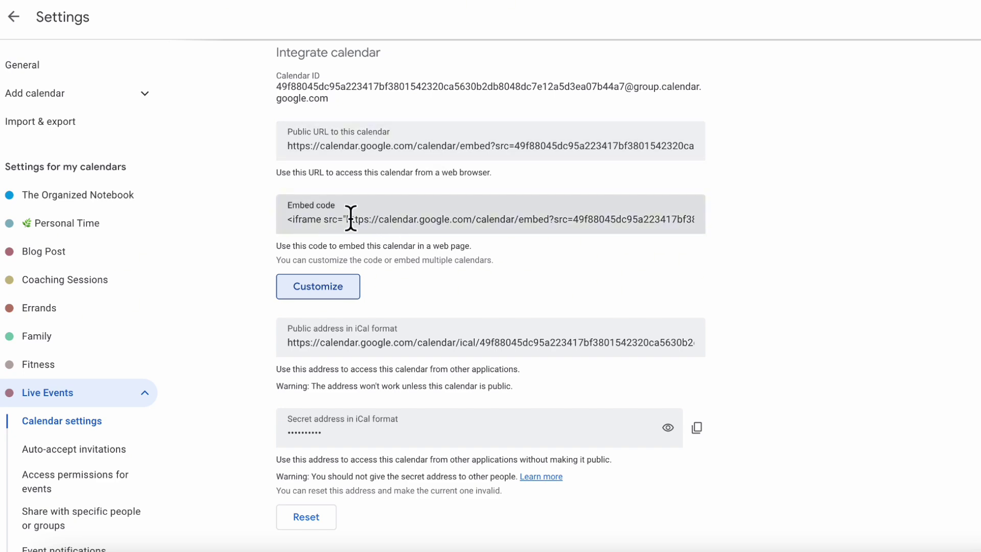
{"action": "left_click", "coordinate": [341, 289]}
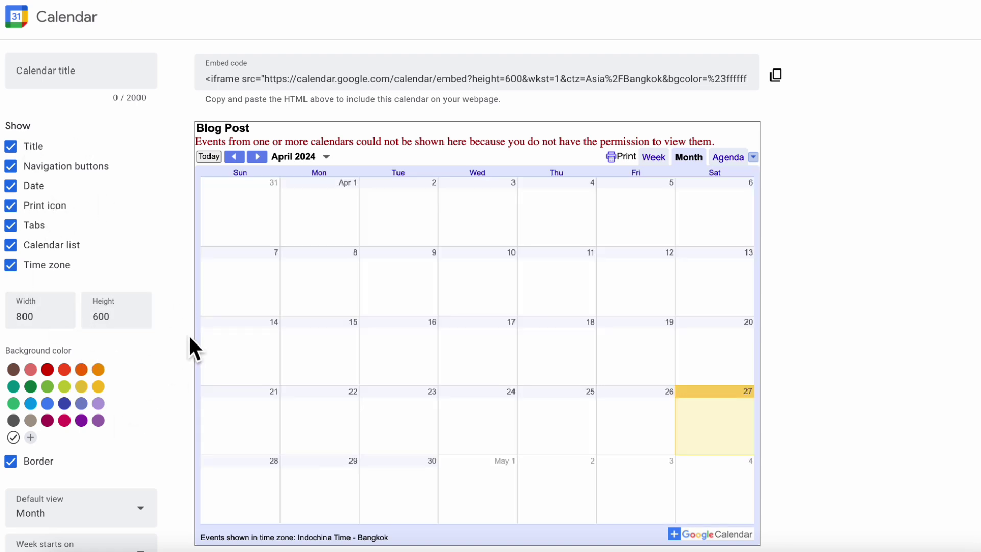
{"action": "key", "text": "ctrl+w"}
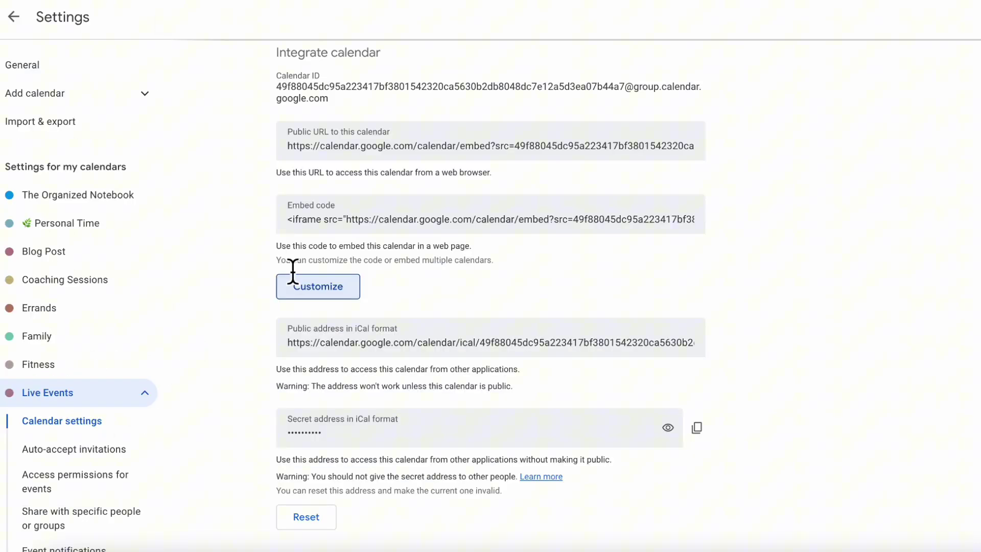
- Copy the public URL of the Live Events calendar and paste it into the empty Calendar page in Notion
{"action": "left_click", "coordinate": [389, 148]}
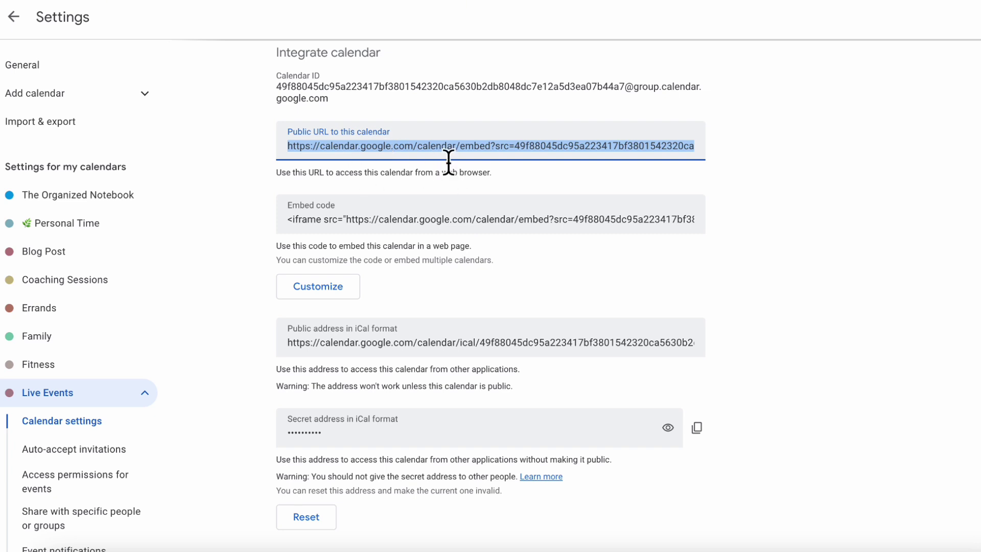
{"action": "left_click", "coordinate": [549, 550]}
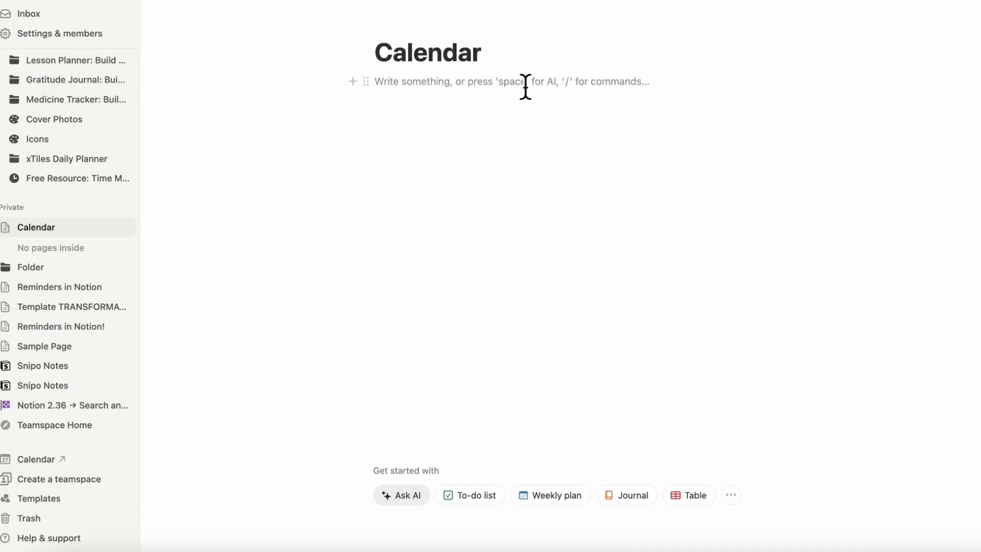
{"action": "key", "text": "super+v"}
{"action": "left_click", "coordinate": [645, 169]}
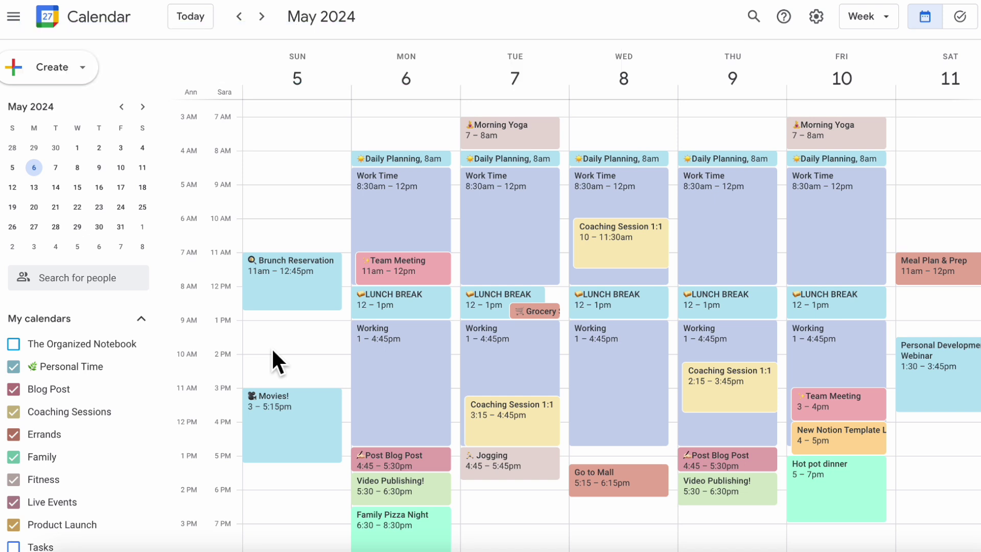
- In Google Calendar, open the Team Meeting calendar's sharing settings, view the dialog for sharing with specific people and cancel it
{"action": "scroll", "coordinate": [114, 454], "scroll_direction": "down", "scroll_amount": 3}
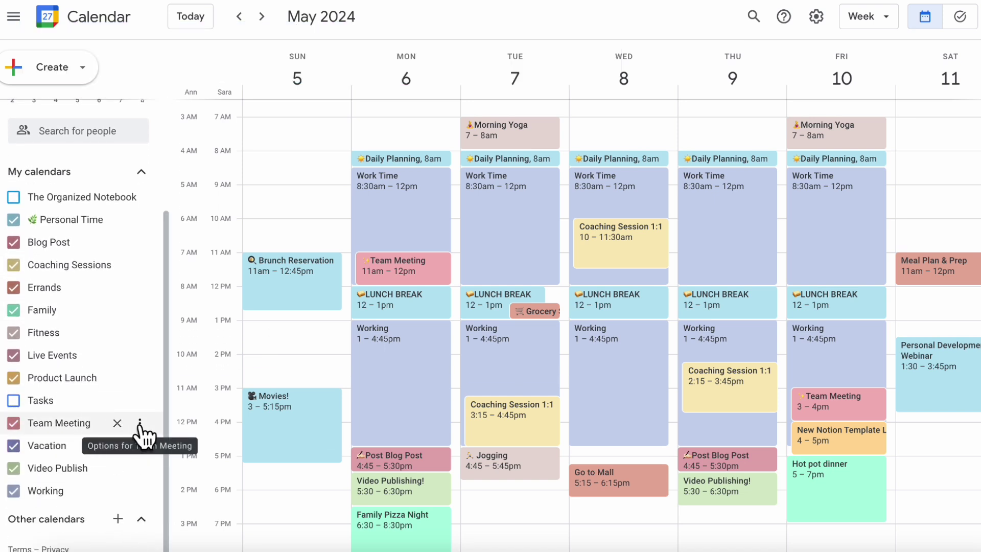
{"action": "left_click", "coordinate": [139, 424]}
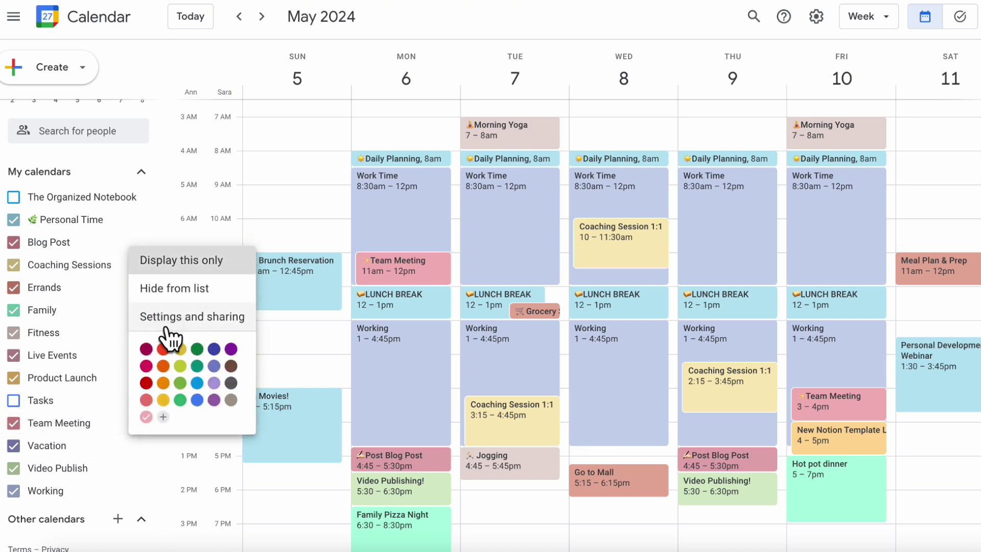
{"action": "left_click", "coordinate": [223, 323]}
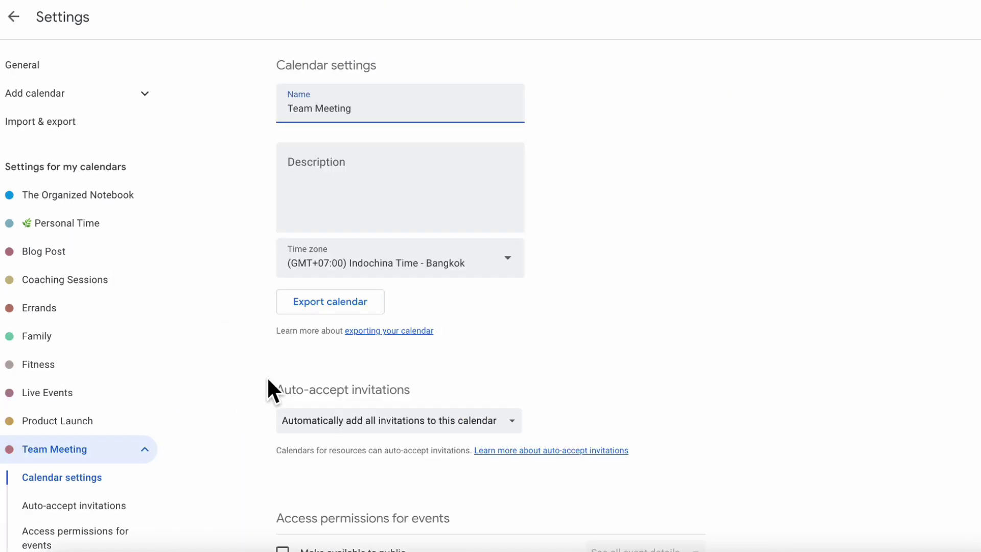
{"action": "scroll", "coordinate": [331, 400], "scroll_direction": "down", "scroll_amount": 3}
{"action": "scroll", "coordinate": [330, 401], "scroll_direction": "down", "scroll_amount": 3}
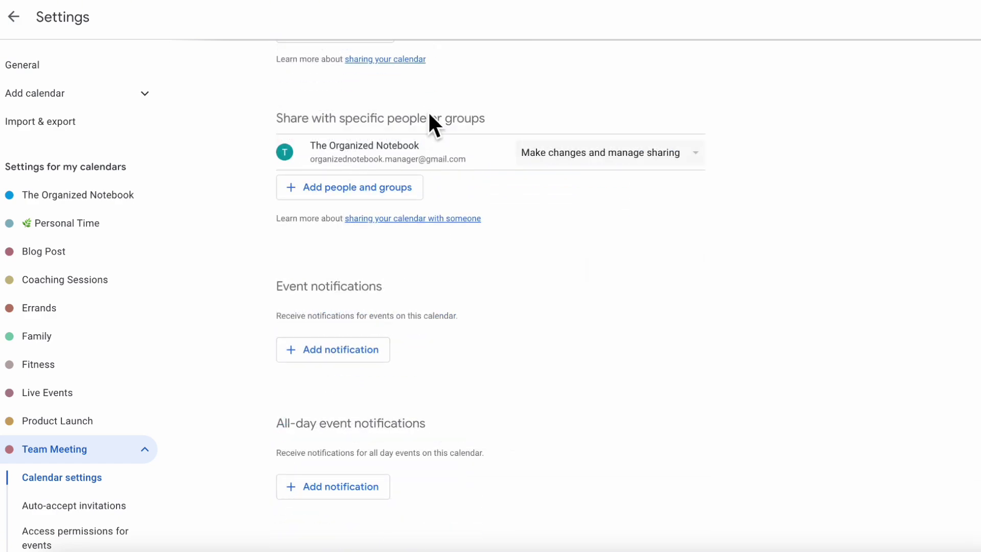
{"action": "left_click", "coordinate": [378, 192]}
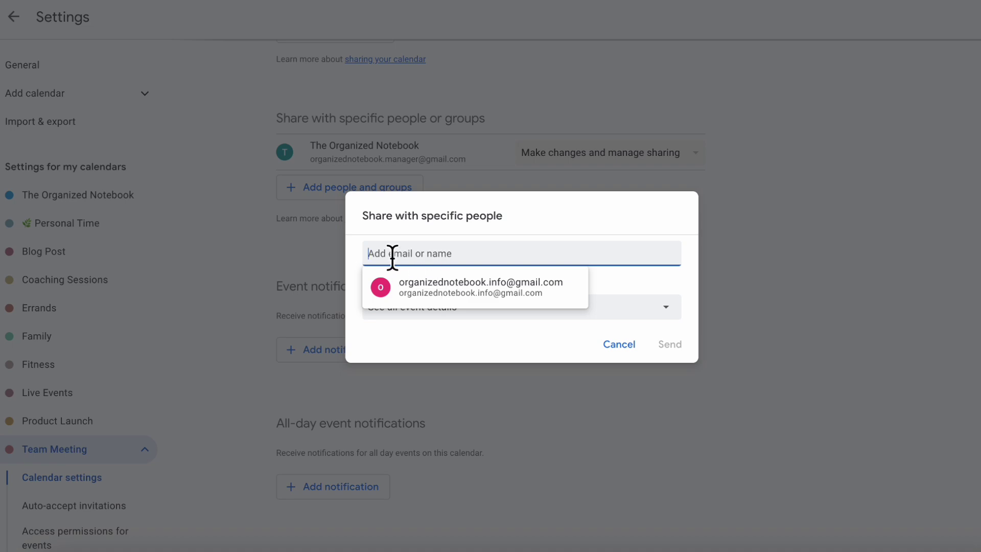
{"action": "left_click", "coordinate": [622, 347]}
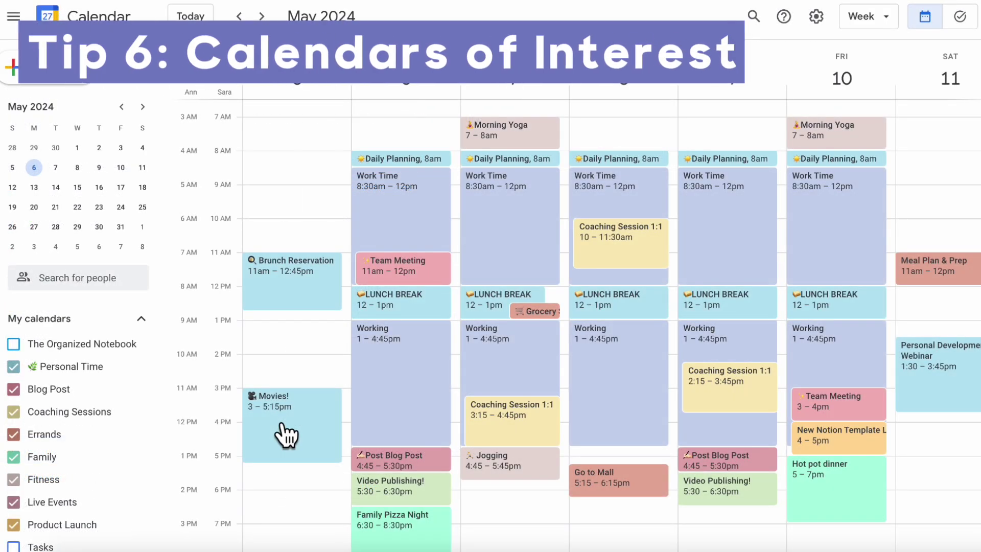
- Browse the calendars of interest, looking through the birthday, regional and religious holiday, sports and other calendars
{"action": "scroll", "coordinate": [106, 399], "scroll_direction": "down", "scroll_amount": 3}
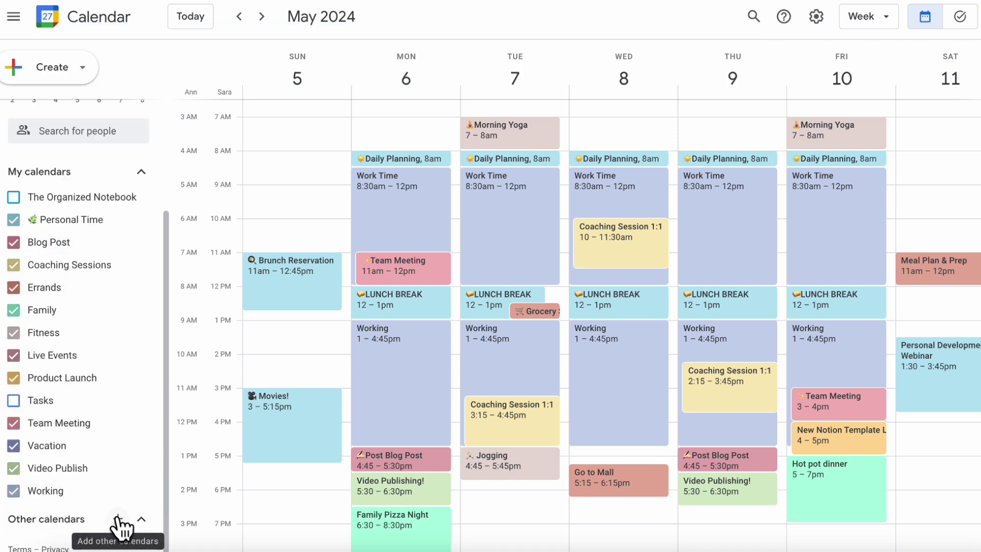
{"action": "left_click", "coordinate": [118, 518]}
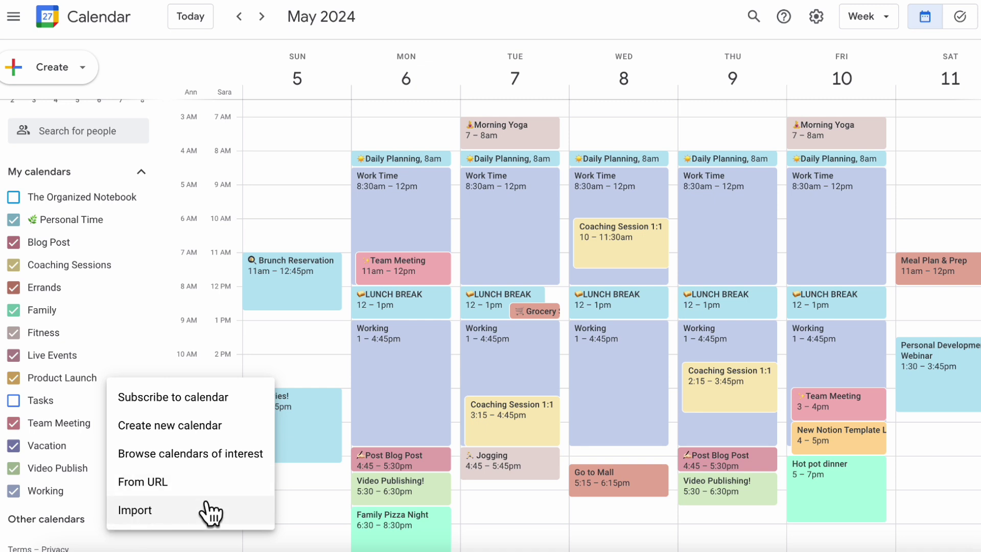
{"action": "left_click", "coordinate": [210, 455]}
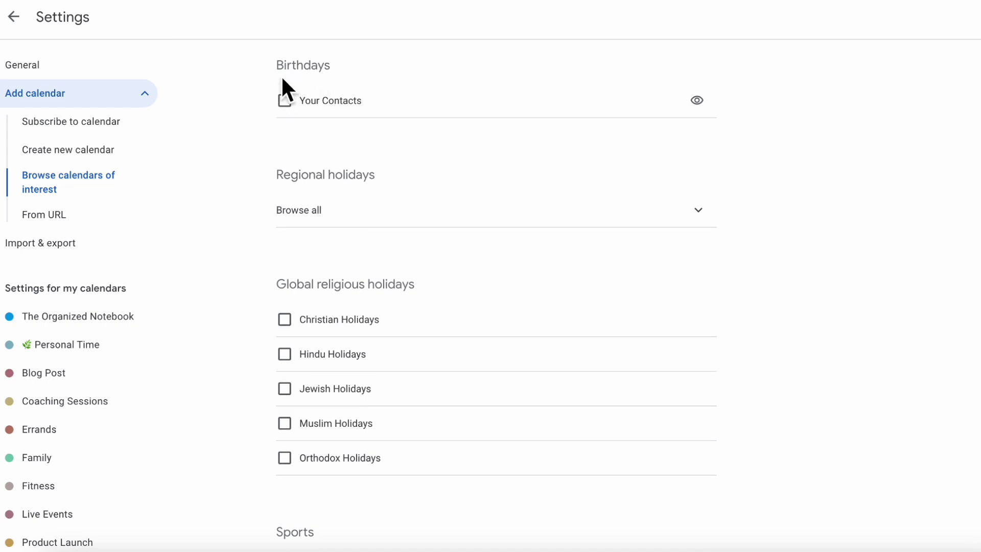
{"action": "scroll", "coordinate": [384, 188], "scroll_direction": "down", "scroll_amount": 3}
{"action": "scroll", "coordinate": [364, 147], "scroll_direction": "up", "scroll_amount": 1}
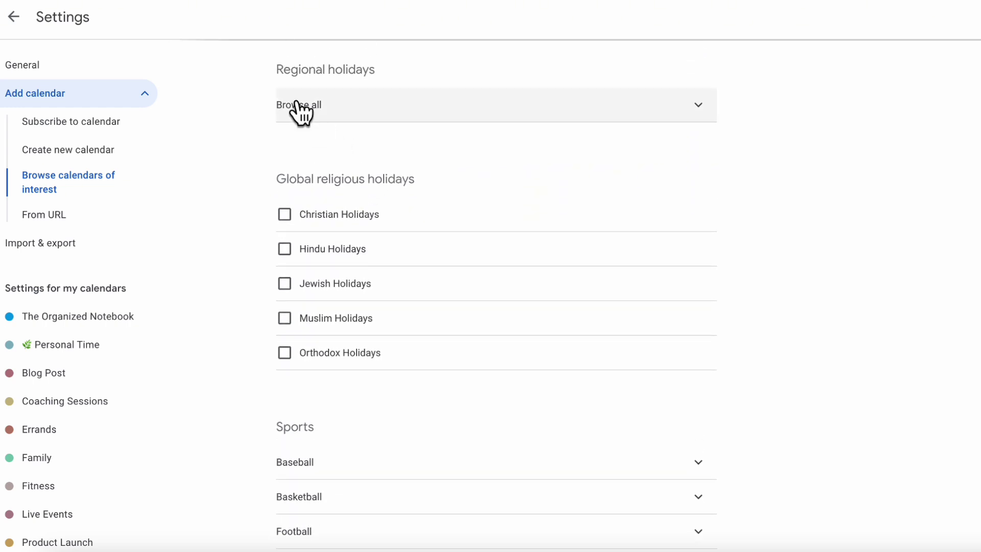
{"action": "scroll", "coordinate": [367, 169], "scroll_direction": "down", "scroll_amount": 2}
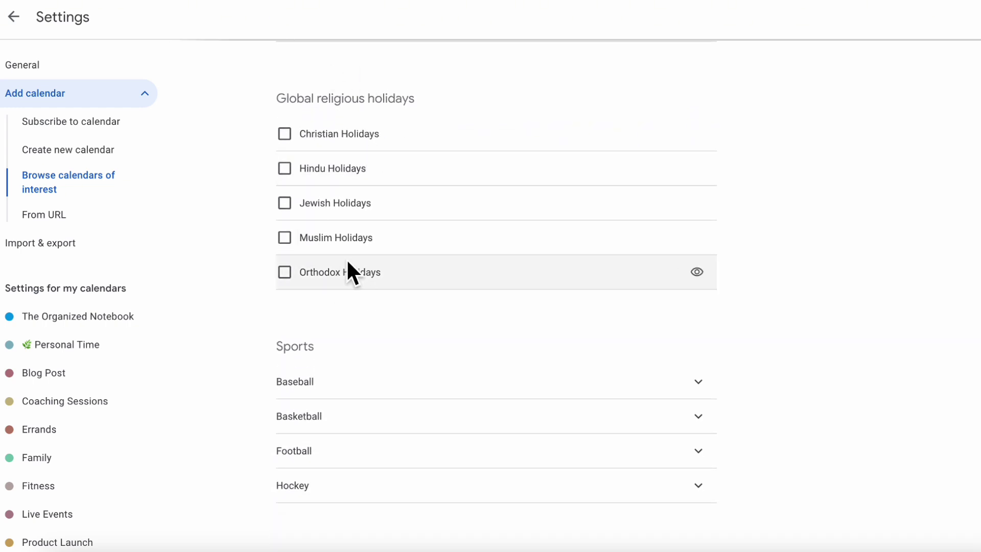
{"action": "scroll", "coordinate": [345, 263], "scroll_direction": "down", "scroll_amount": 2}
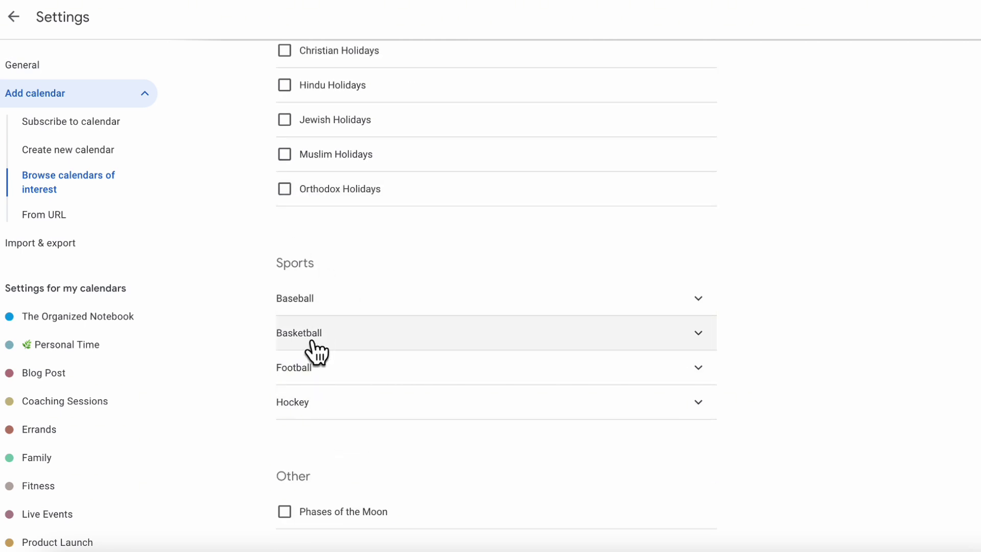
{"action": "scroll", "coordinate": [353, 472], "scroll_direction": "up", "scroll_amount": 4}
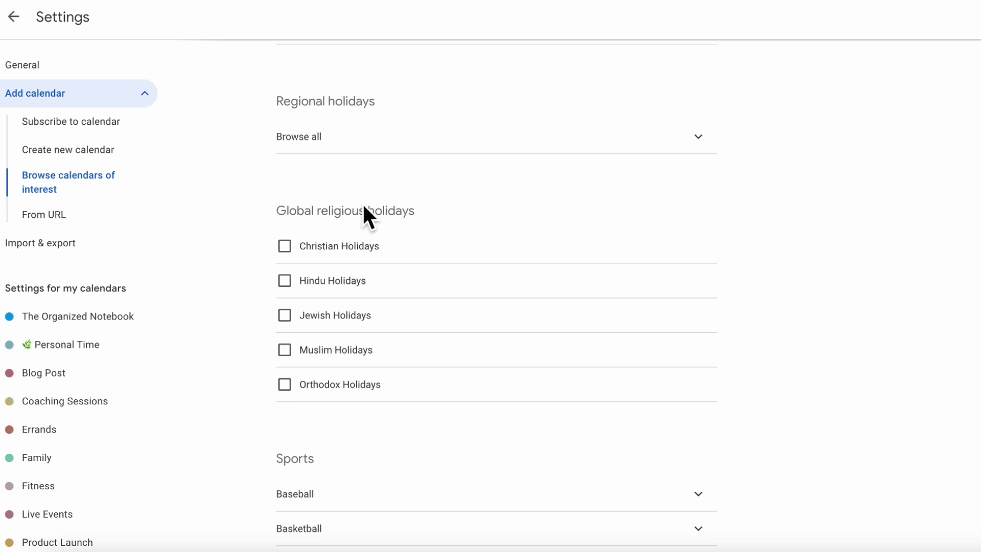
{"action": "scroll", "coordinate": [364, 207], "scroll_direction": "up", "scroll_amount": 2}
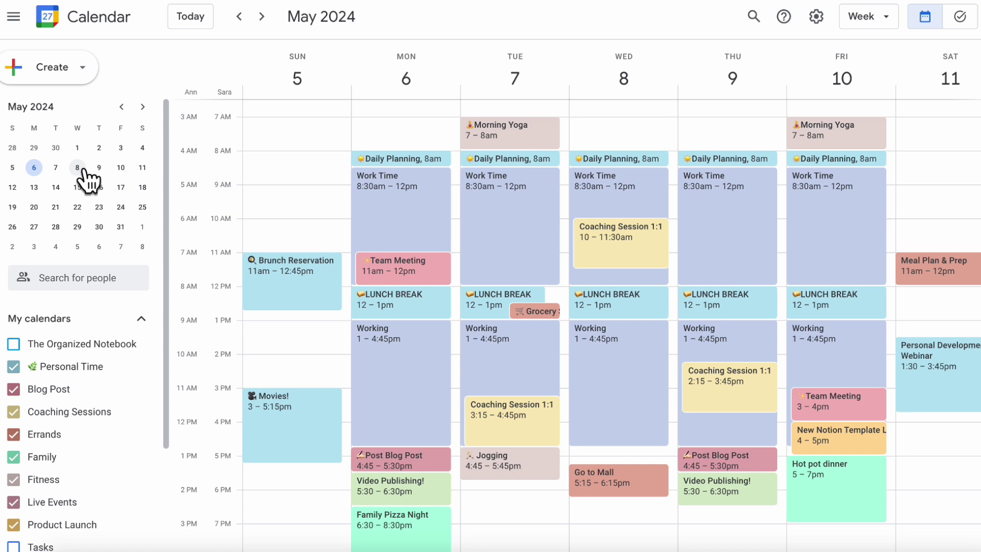
- Limit the calendar view to May 8–9, then change the displayed range to the four days May 5–8
{"action": "left_click_drag", "start_coordinate": [83, 170], "coordinate": [103, 172]}
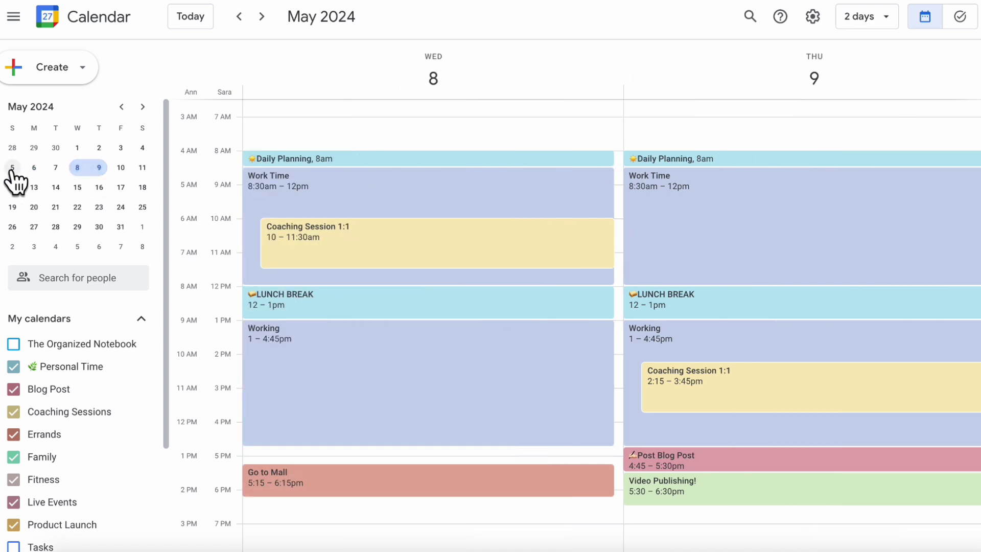
{"action": "left_click_drag", "start_coordinate": [12, 170], "coordinate": [73, 170]}
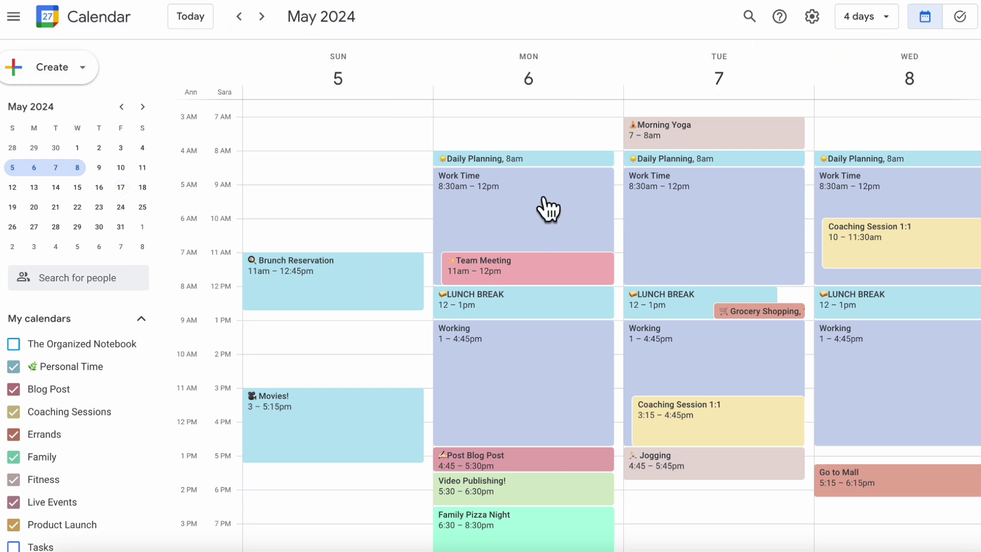
- Try adding two 10-minute notifications to the May 7 Coaching Session 1:1 event, view the time units and leave without saving
{"action": "scroll", "coordinate": [546, 205], "scroll_direction": "down", "scroll_amount": 1}
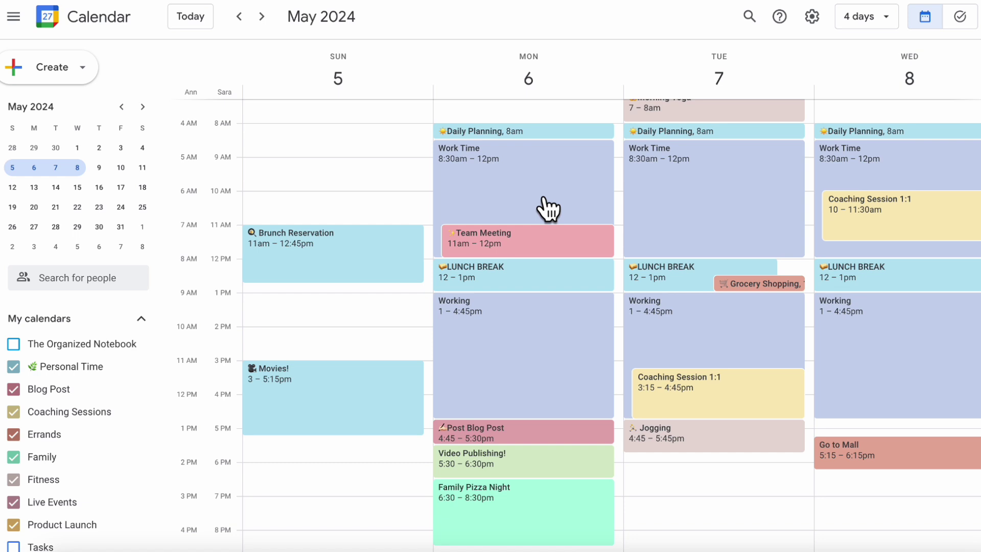
{"action": "left_click", "coordinate": [752, 393]}
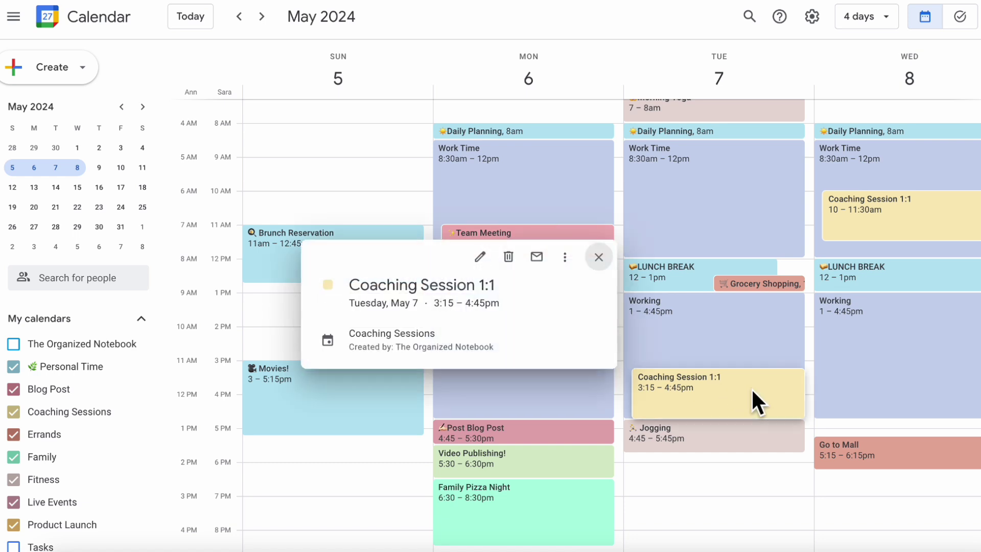
{"action": "left_click", "coordinate": [479, 257]}
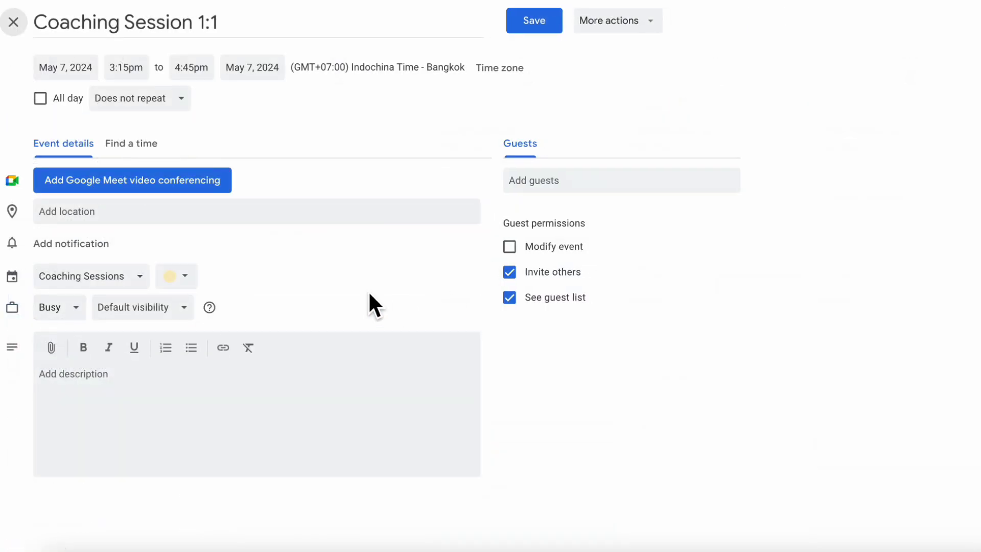
{"action": "left_click", "coordinate": [79, 244]}
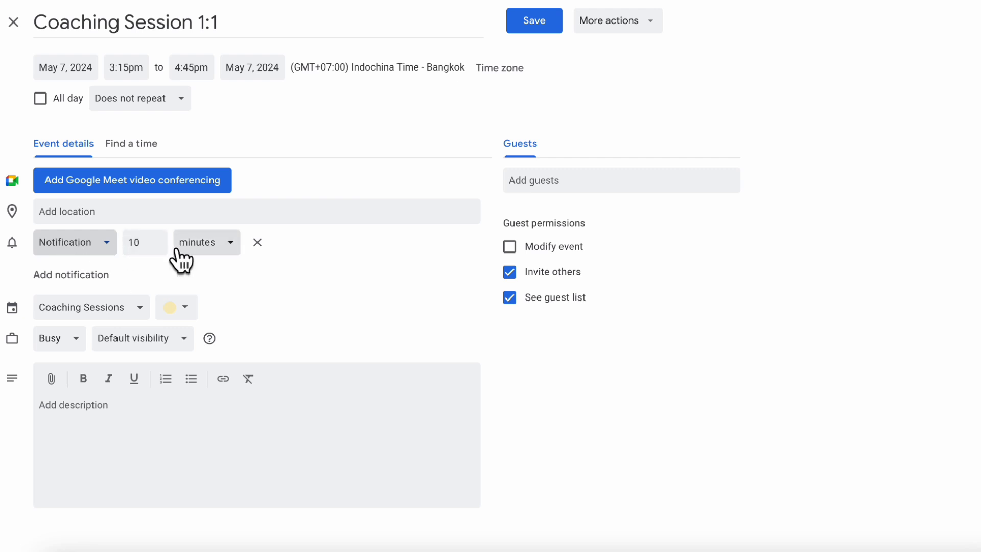
{"action": "left_click", "coordinate": [88, 275]}
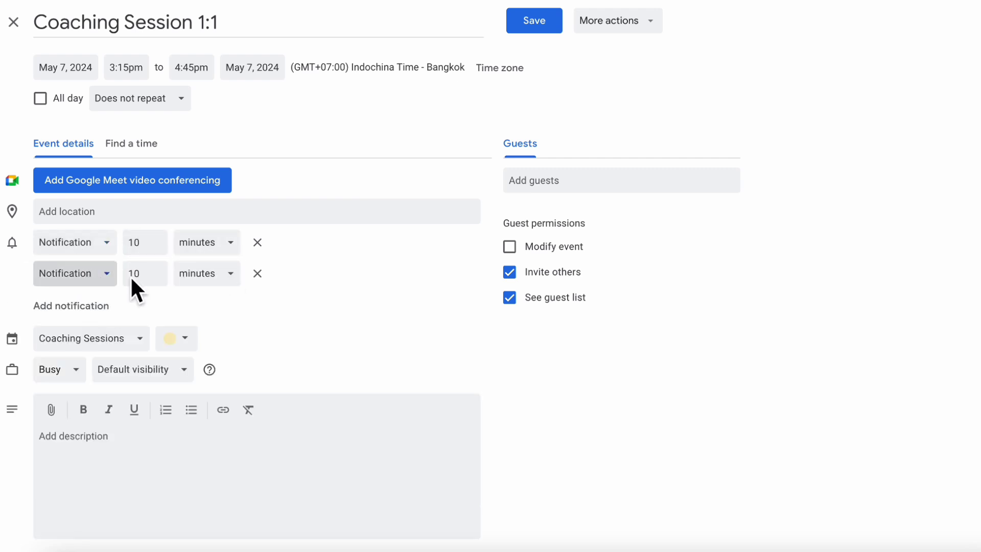
{"action": "left_click", "coordinate": [185, 278]}
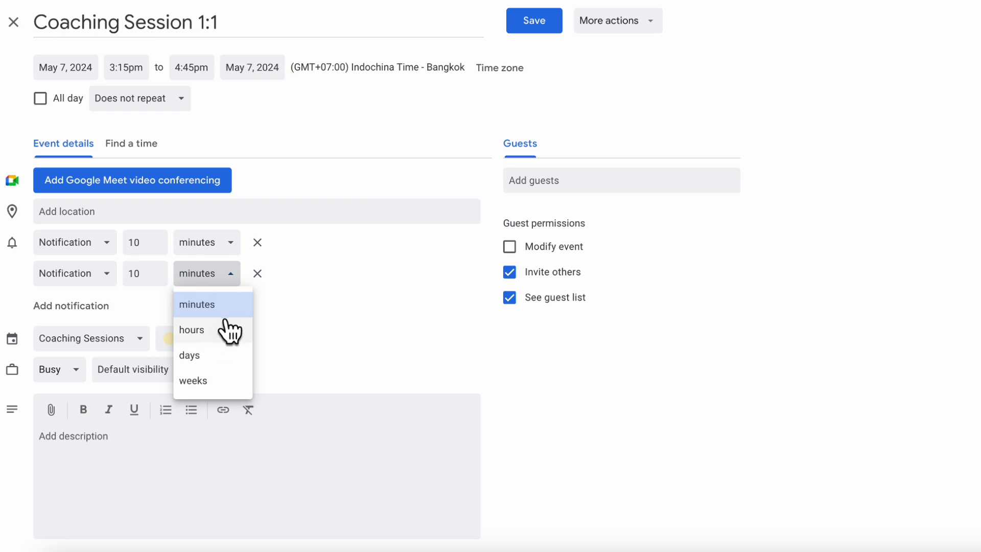
{"action": "left_click", "coordinate": [127, 301]}
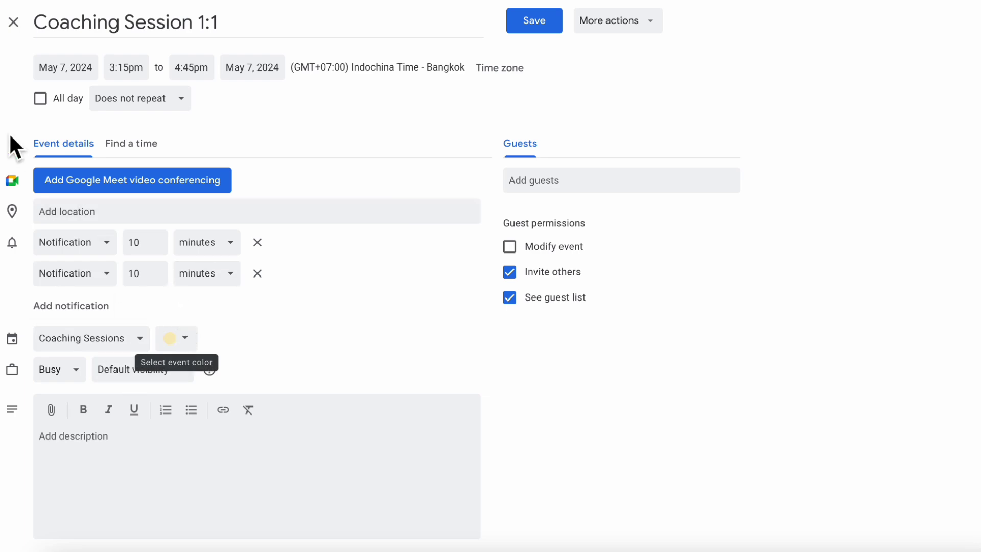
{"action": "left_click", "coordinate": [13, 23]}
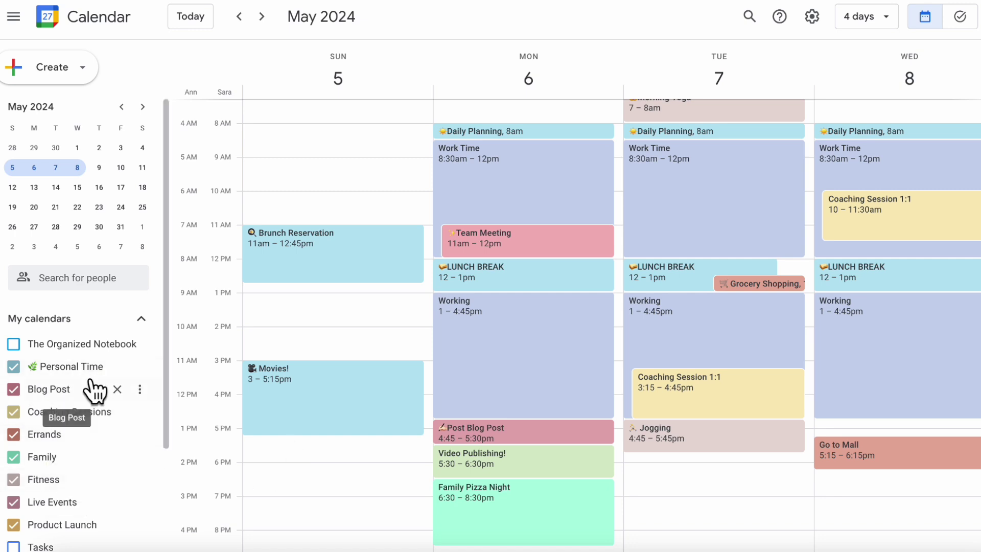
- Hide the Personal Time, Coaching Sessions, Errands, Family and Fitness calendars from the four-day view
{"action": "scroll", "coordinate": [99, 500], "scroll_direction": "down", "scroll_amount": 3}
{"action": "scroll", "coordinate": [99, 505], "scroll_direction": "down", "scroll_amount": 2}
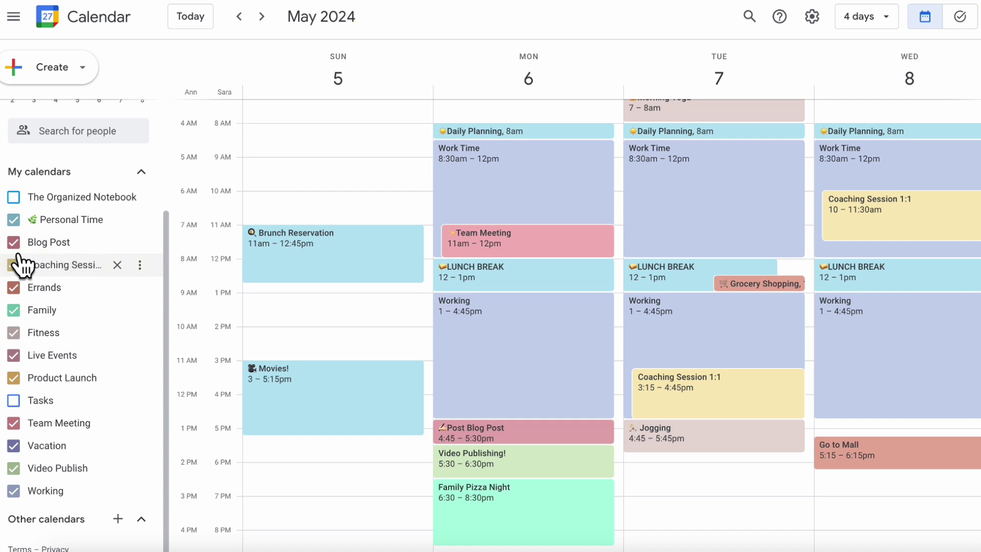
{"action": "left_click", "coordinate": [14, 221]}
{"action": "left_click", "coordinate": [14, 265]}
{"action": "left_click", "coordinate": [14, 287]}
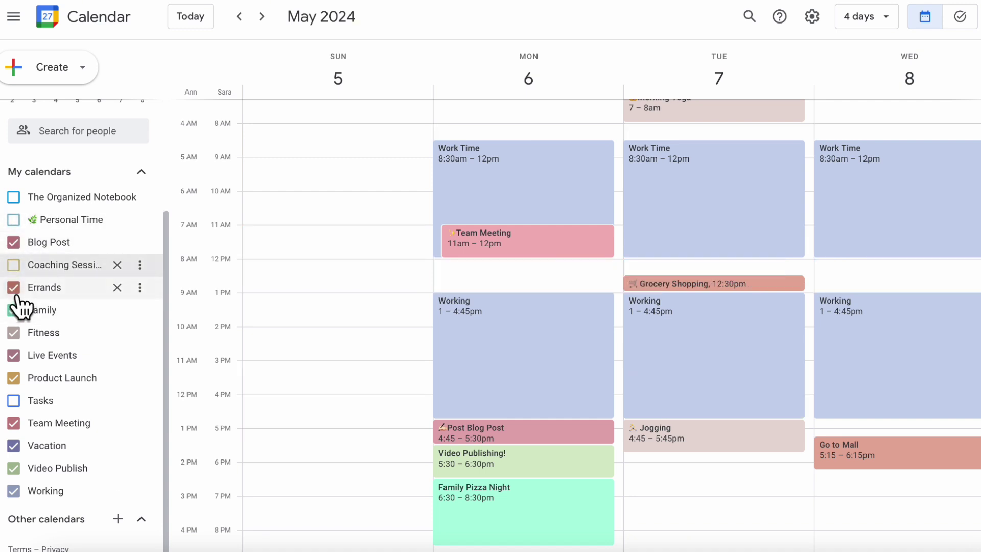
{"action": "left_click", "coordinate": [14, 310]}
{"action": "left_click", "coordinate": [13, 333]}
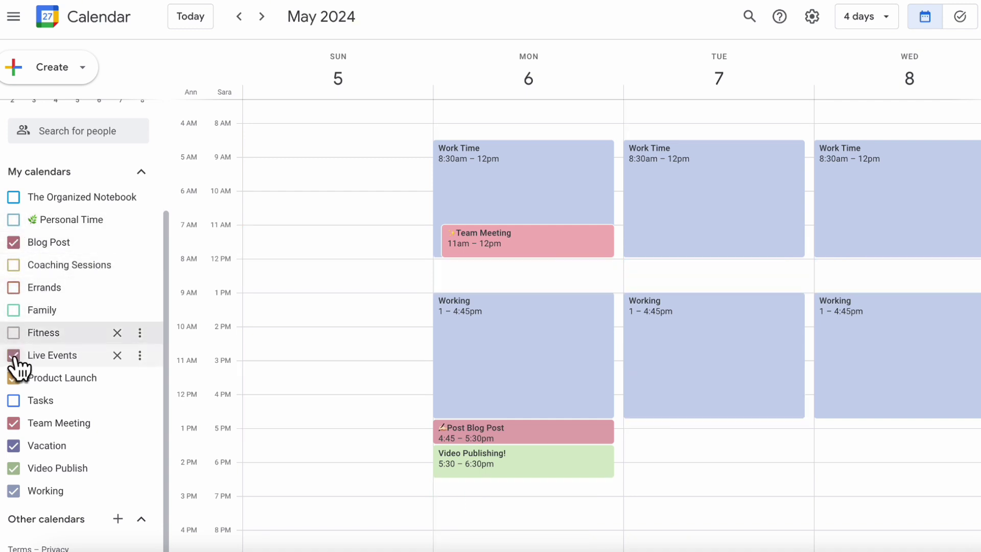
- Hide the Live Events, Product Launch, Team Meeting, Vacation, Video Publish and Working calendars, leaving only Blog Post displayed
{"action": "left_click", "coordinate": [13, 355]}
{"action": "left_click", "coordinate": [14, 378]}
{"action": "left_click", "coordinate": [14, 423]}
{"action": "left_click", "coordinate": [14, 446]}
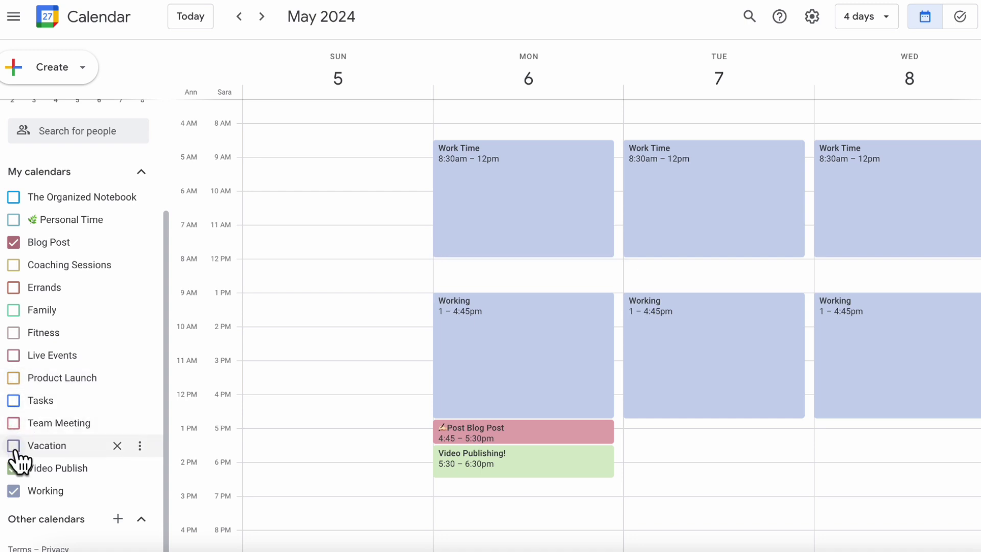
{"action": "left_click", "coordinate": [14, 468]}
{"action": "left_click", "coordinate": [14, 490]}
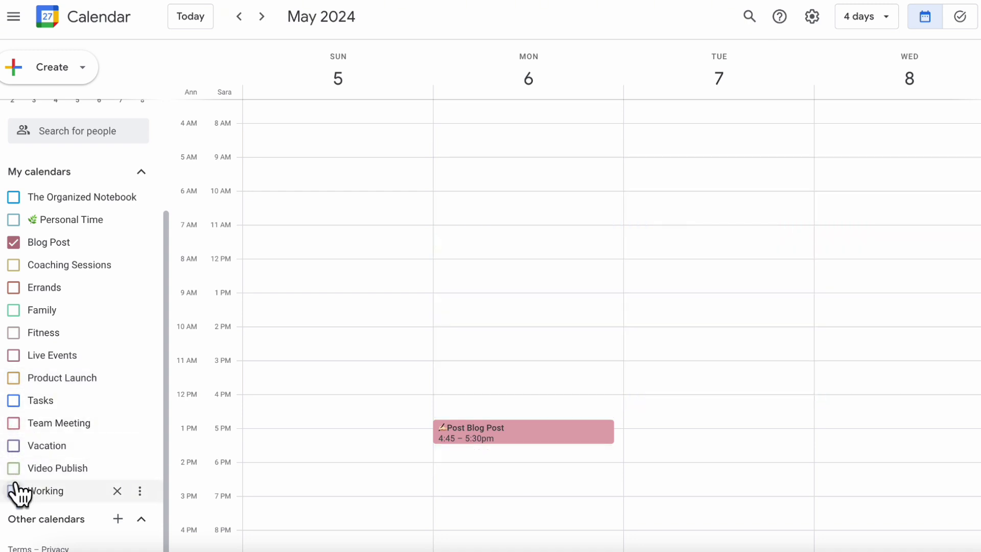
- Show the Working, Video Publish, Vacation, Team Meeting, Product Launch and Live Events calendars again, keeping Tasks hidden
{"action": "left_click", "coordinate": [14, 490]}
{"action": "left_click", "coordinate": [14, 469]}
{"action": "left_click", "coordinate": [14, 446]}
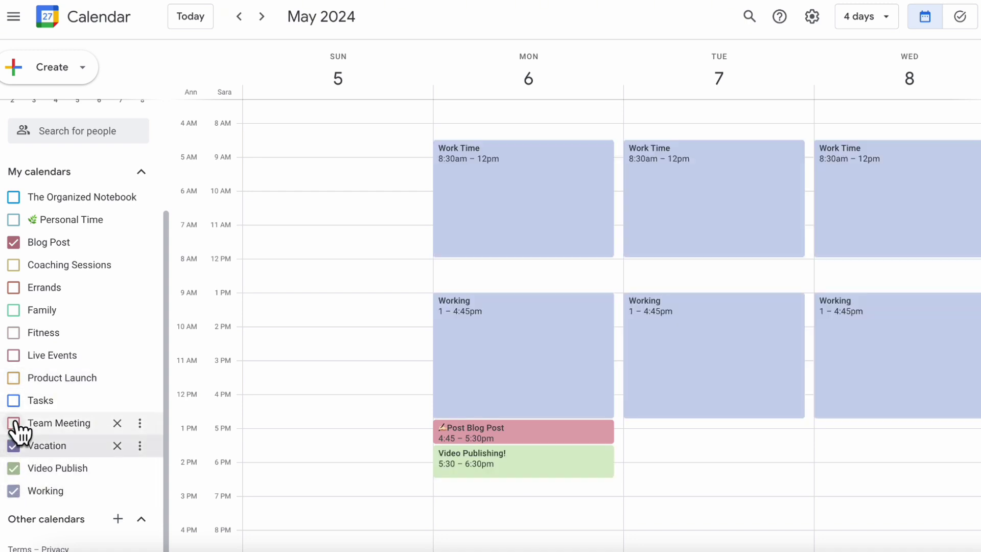
{"action": "left_click", "coordinate": [14, 424]}
{"action": "left_click", "coordinate": [13, 400]}
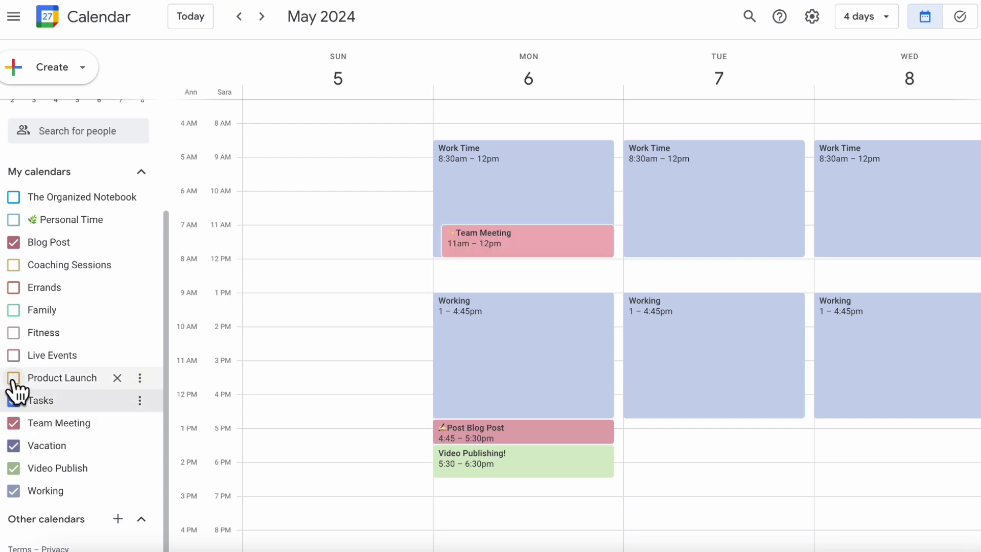
{"action": "left_click", "coordinate": [14, 378]}
{"action": "left_click", "coordinate": [14, 355]}
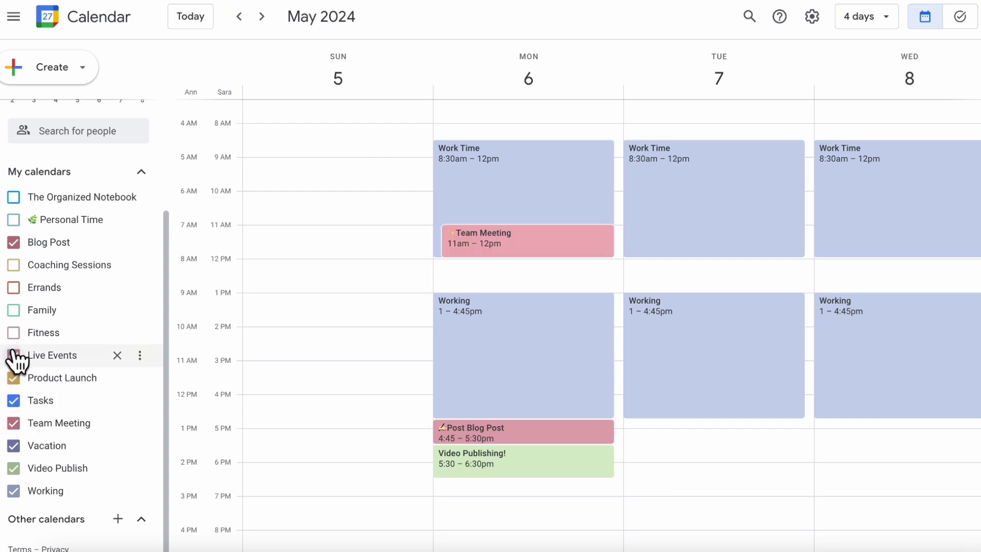
{"action": "left_click", "coordinate": [14, 400]}
- Show the Fitness, Family, Errands, Coaching Sessions and Personal Time calendars again
{"action": "left_click", "coordinate": [14, 333]}
{"action": "left_click", "coordinate": [14, 310]}
{"action": "left_click", "coordinate": [14, 287]}
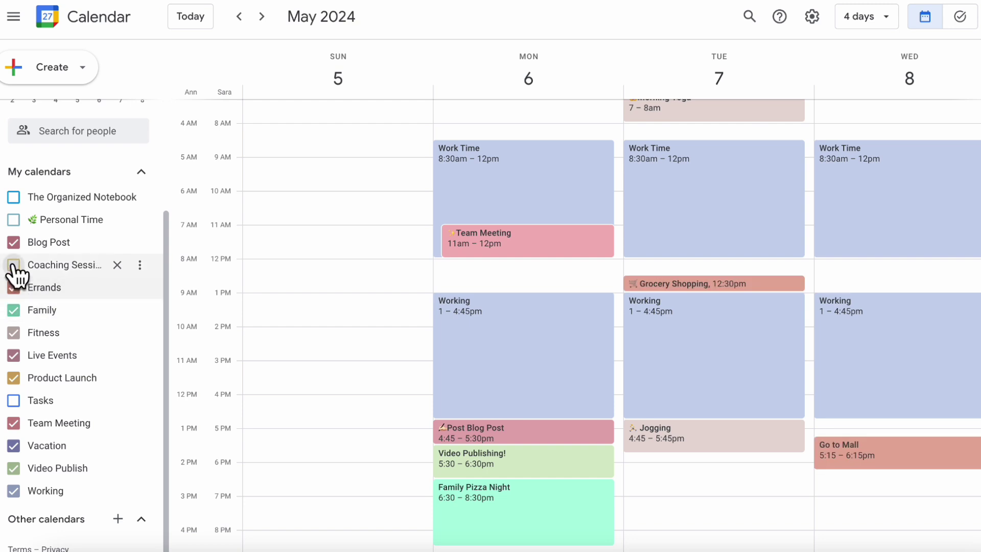
{"action": "left_click", "coordinate": [13, 264]}
{"action": "left_click", "coordinate": [14, 220]}
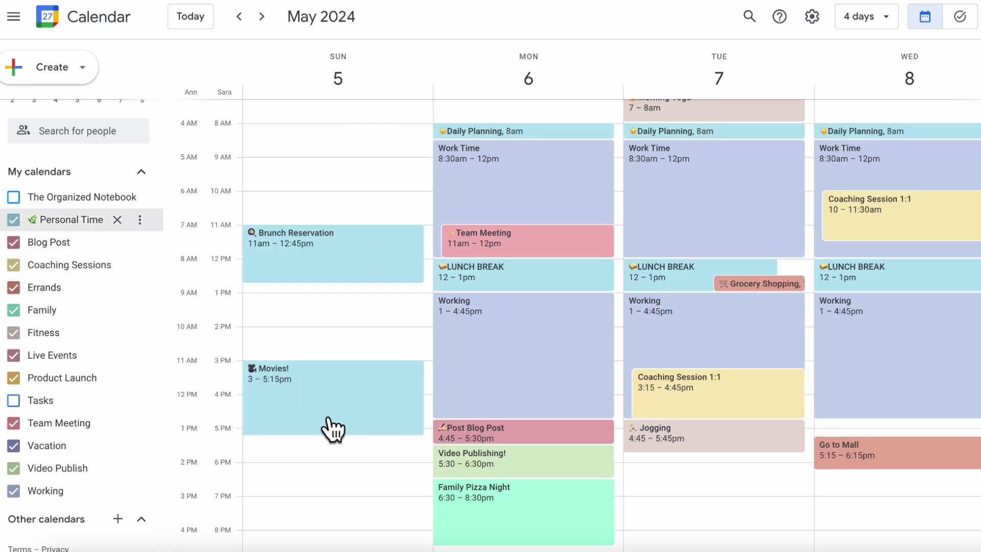
- Open the form for creating a new calendar
{"action": "scroll", "coordinate": [344, 293], "scroll_direction": "up", "scroll_amount": 1}
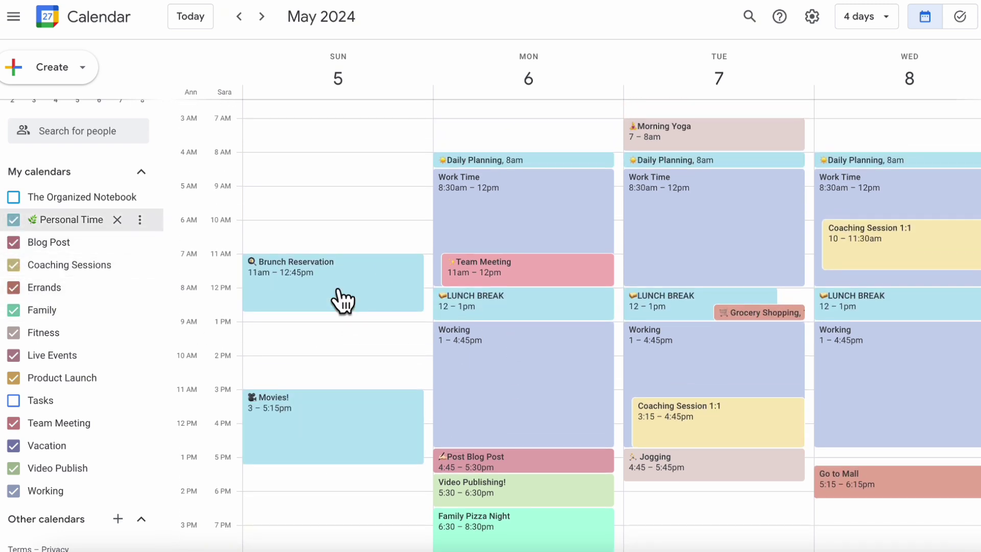
{"action": "scroll", "coordinate": [338, 290], "scroll_direction": "down", "scroll_amount": 2}
{"action": "scroll", "coordinate": [340, 290], "scroll_direction": "up", "scroll_amount": 1}
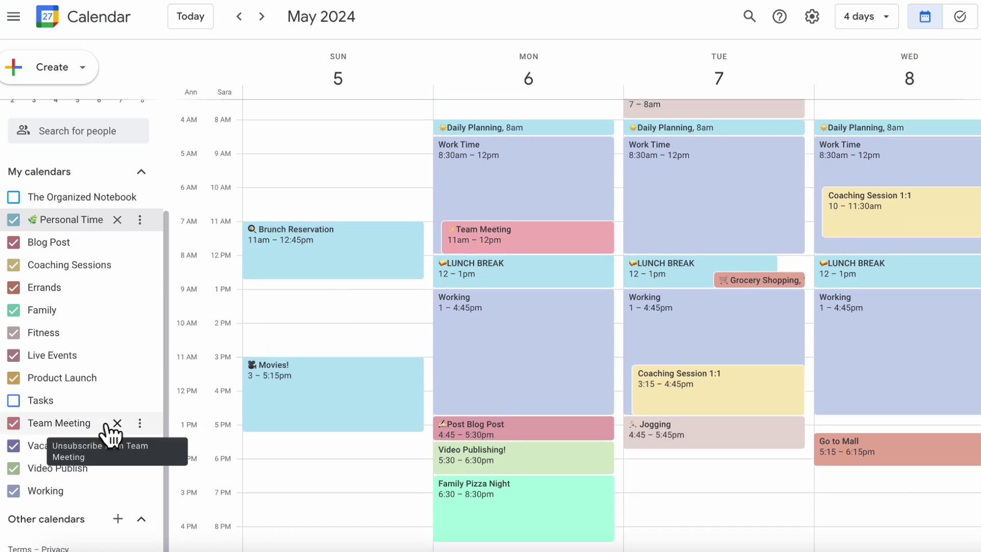
{"action": "left_click", "coordinate": [119, 519]}
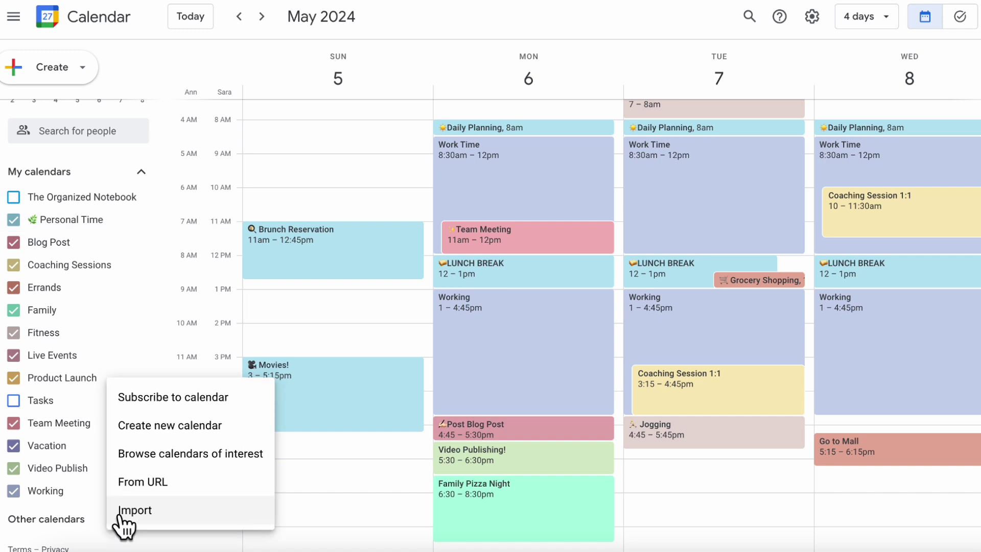
{"action": "left_click", "coordinate": [196, 434]}
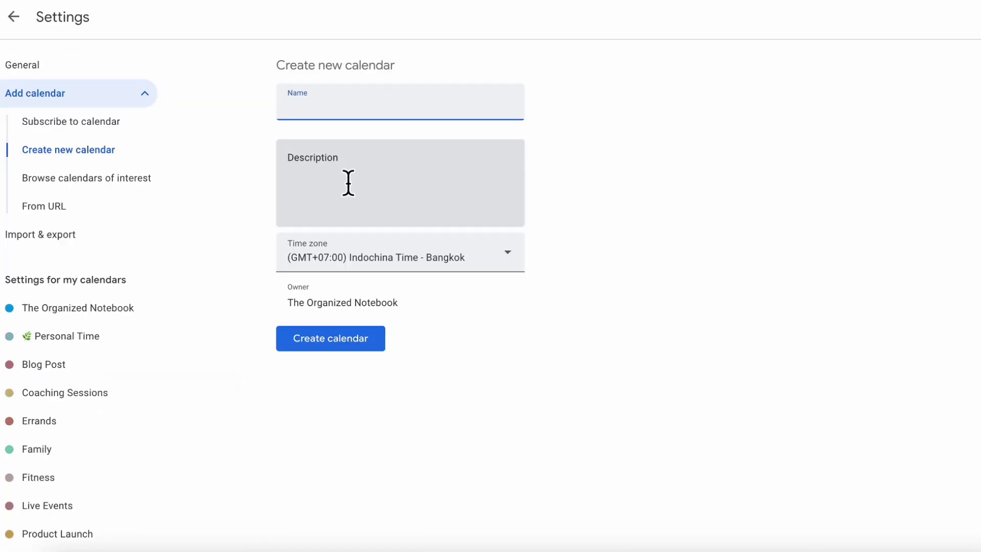
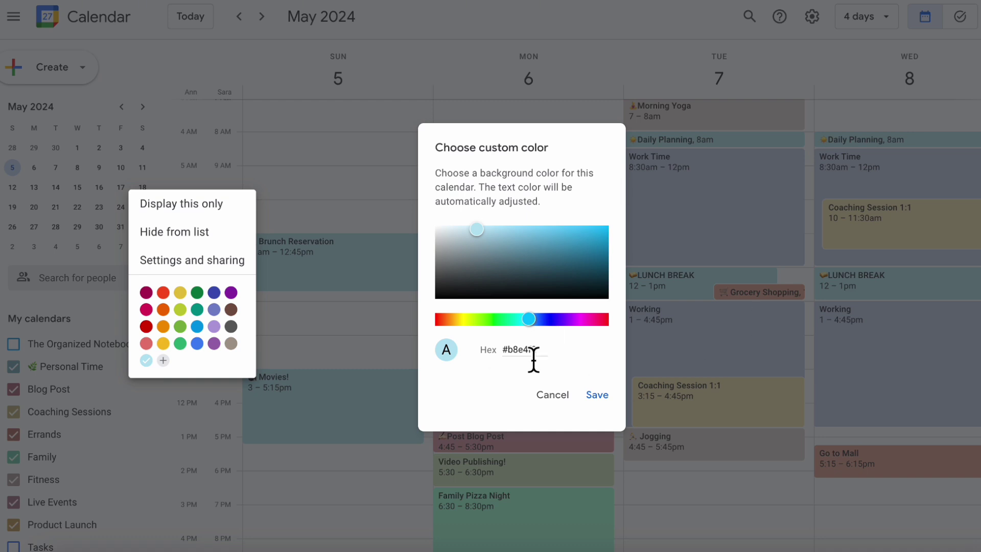
- Highlight the hex code in the Personal Time calendar's custom color settings and close them without saving
{"action": "left_click", "coordinate": [540, 361]}
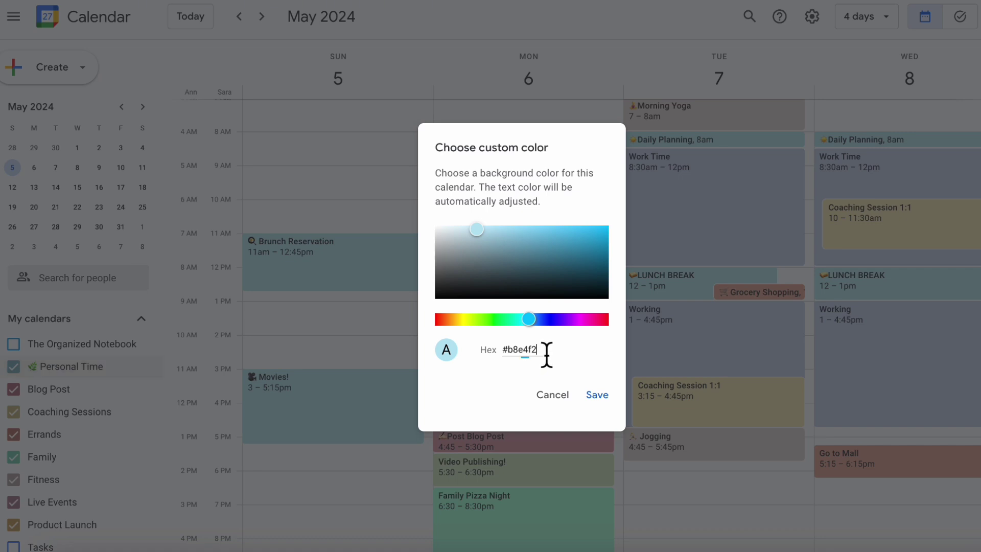
{"action": "left_click_drag", "start_coordinate": [547, 354], "coordinate": [500, 349]}
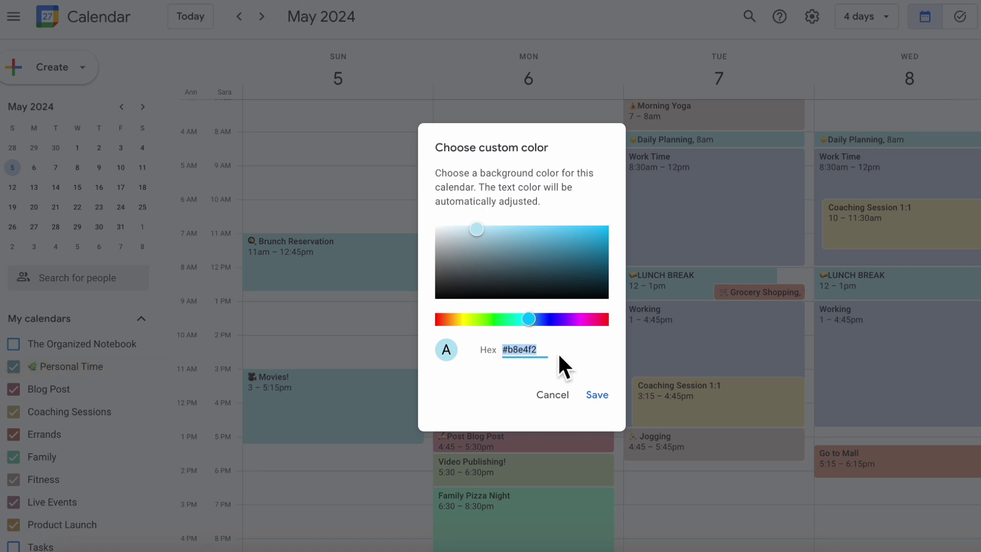
{"action": "left_click", "coordinate": [157, 311]}
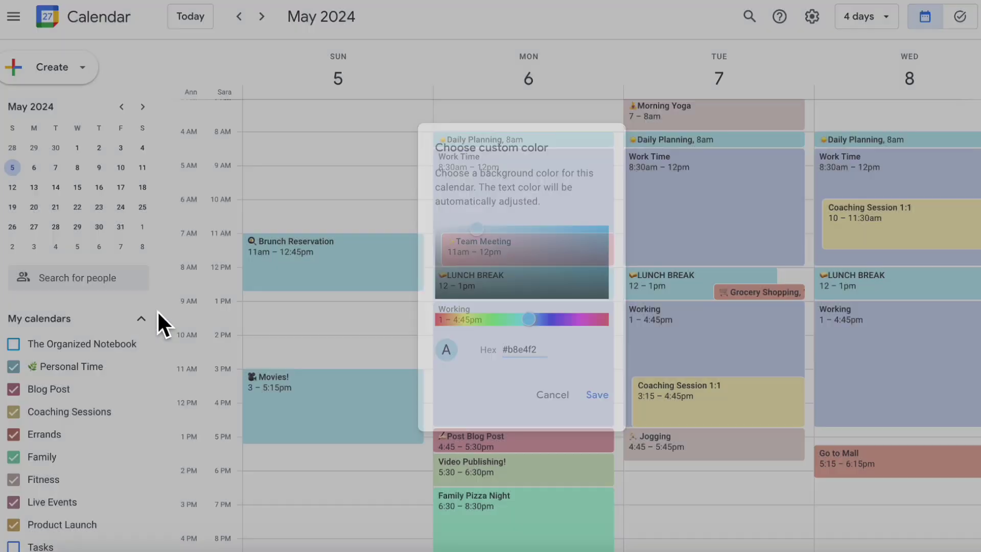
- Create a calendar named "📅 New Calendar" and return to the four-day view
{"action": "scroll", "coordinate": [145, 390], "scroll_direction": "down", "scroll_amount": 3}
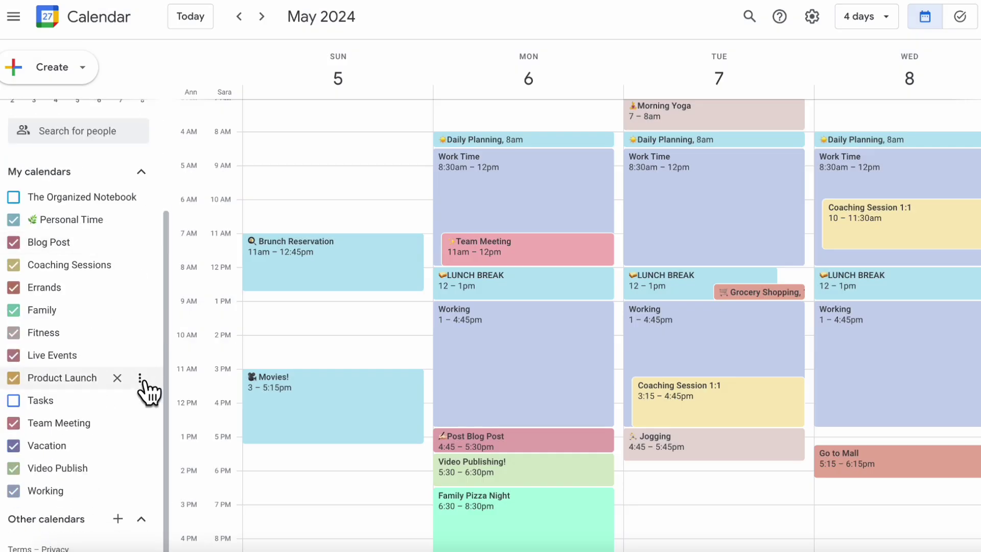
{"action": "left_click", "coordinate": [119, 519]}
{"action": "left_click", "coordinate": [222, 427]}
{"action": "left_click", "coordinate": [335, 110]}
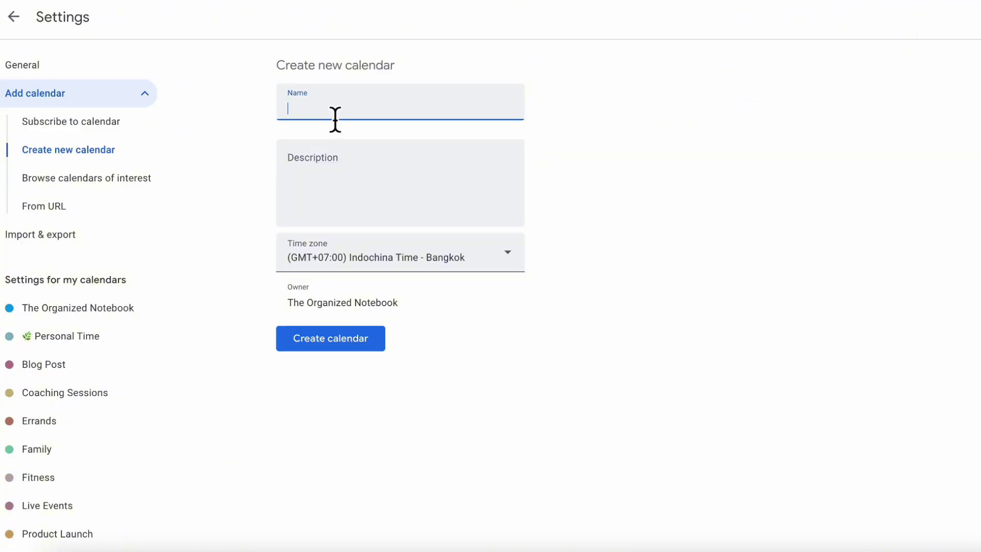
{"action": "type", "text": "New Calendar"}
{"action": "left_click", "coordinate": [291, 119]}
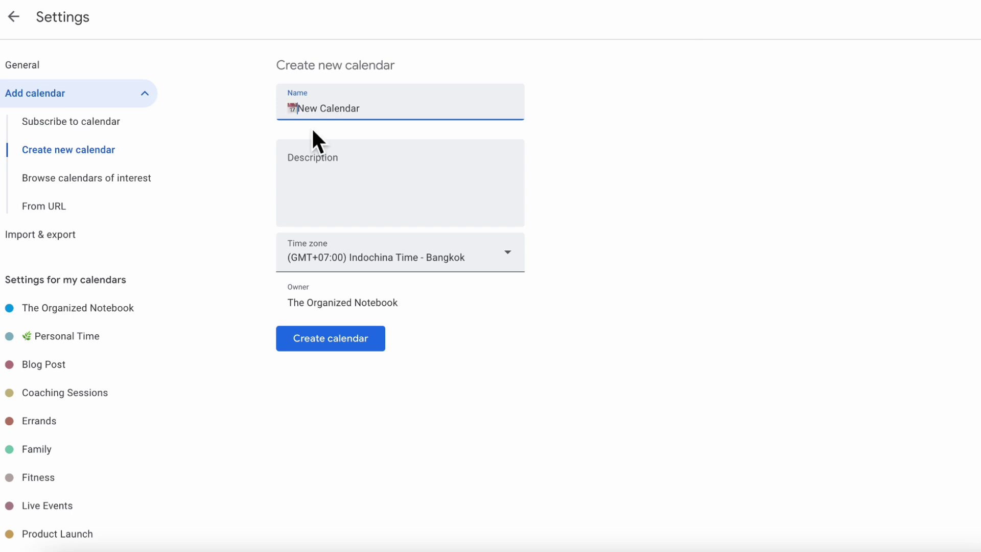
{"action": "type", "text": "📅"}
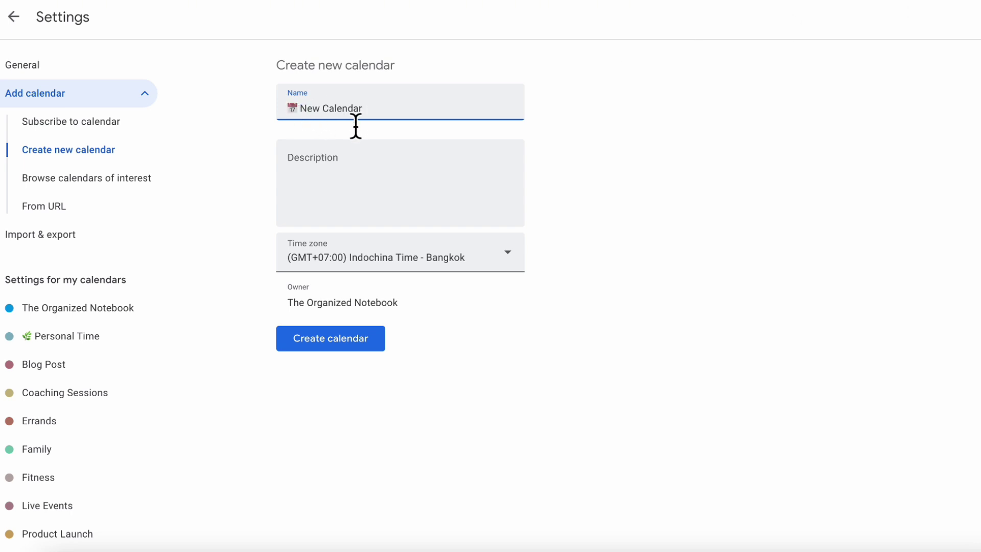
{"action": "left_click", "coordinate": [369, 346]}
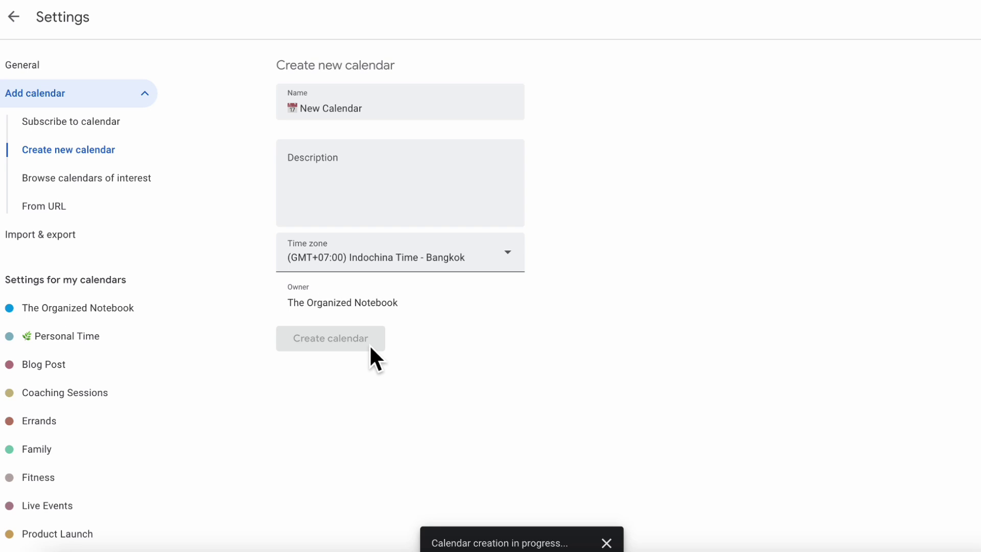
{"action": "left_click", "coordinate": [13, 16]}
{"action": "scroll", "coordinate": [119, 356], "scroll_direction": "down", "scroll_amount": 3}
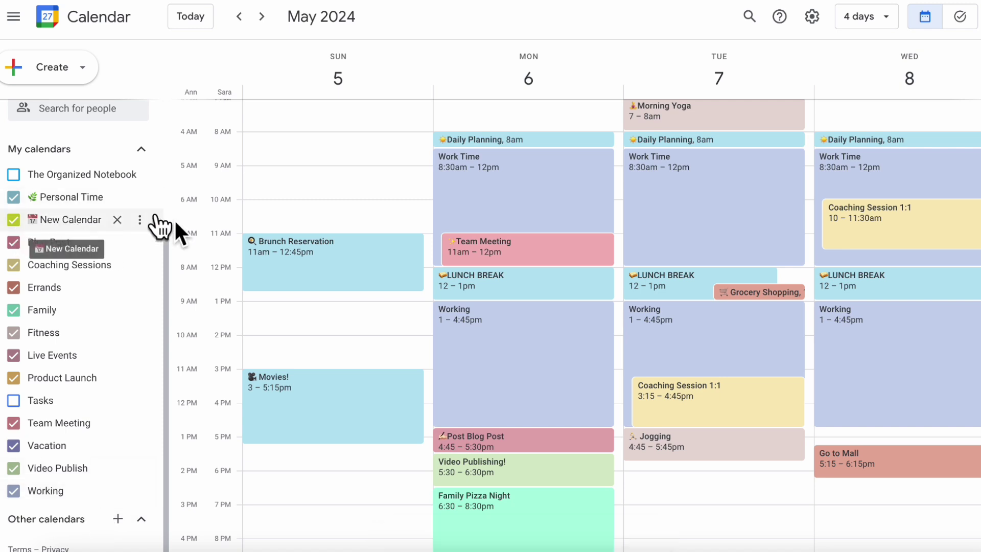
- Add an untitled event on Sunday, May 5 from 8:00am to 10:15am to New Calendar and save it
{"action": "left_click_drag", "start_coordinate": [248, 137], "coordinate": [423, 207]}
{"action": "left_click", "coordinate": [527, 384]}
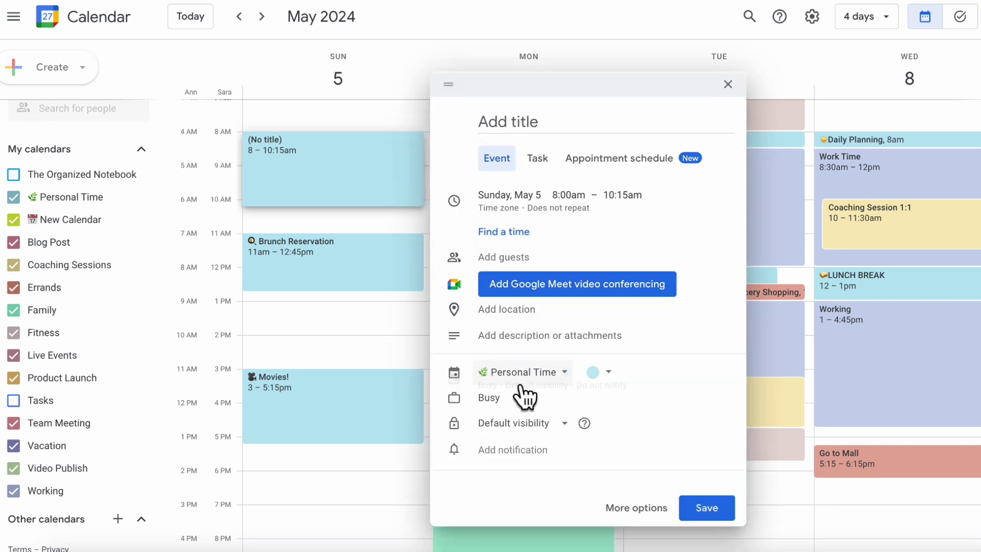
{"action": "left_click", "coordinate": [557, 373]}
{"action": "left_click", "coordinate": [547, 250]}
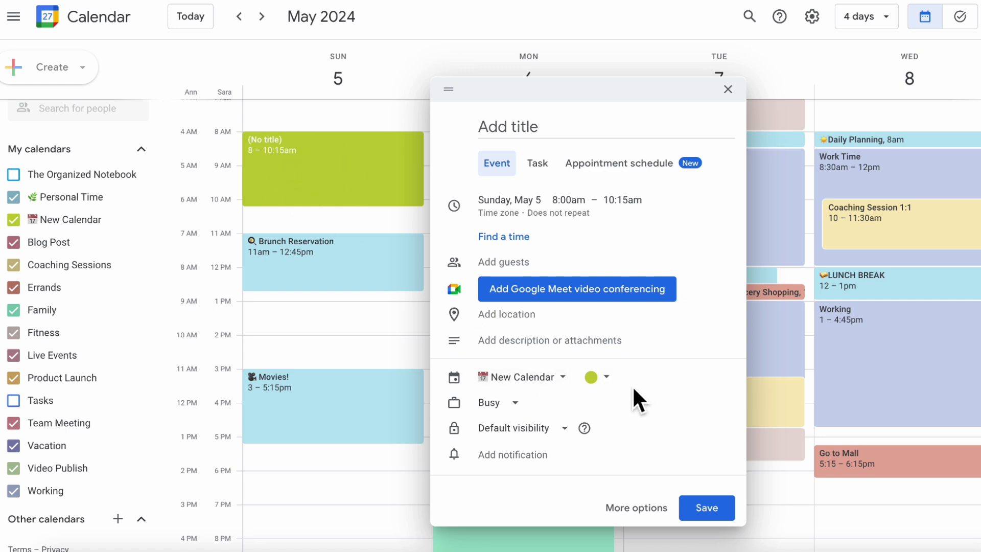
{"action": "left_click", "coordinate": [608, 379]}
{"action": "left_click", "coordinate": [648, 369]}
{"action": "left_click", "coordinate": [707, 509]}
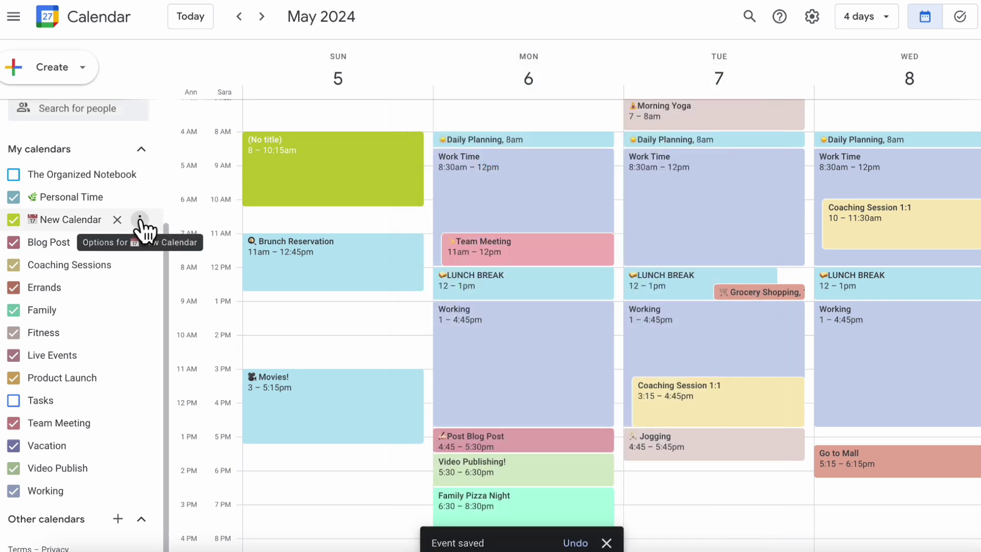
- Start a custom color for New Calendar and pick the muted green shade #c5c8a0
{"action": "left_click", "coordinate": [140, 220]}
{"action": "left_click", "coordinate": [146, 380]}
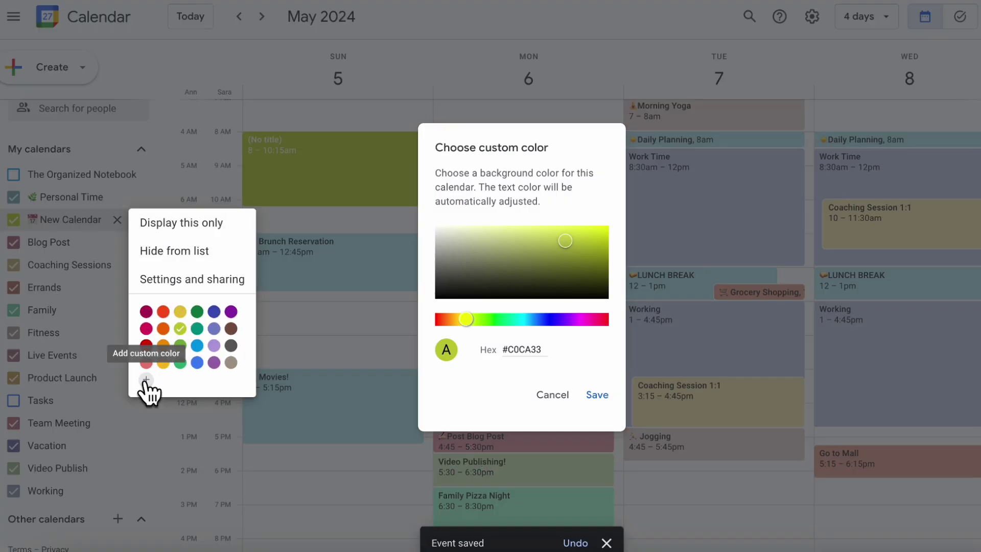
{"action": "left_click_drag", "start_coordinate": [506, 351], "coordinate": [578, 351]}
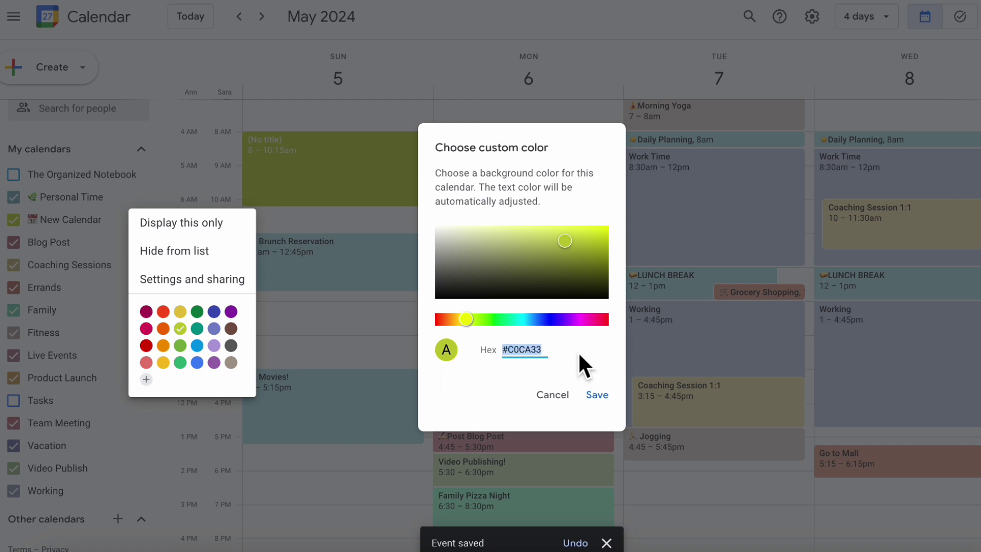
{"action": "left_click", "coordinate": [534, 357]}
{"action": "left_click_drag", "start_coordinate": [562, 254], "coordinate": [469, 244]}
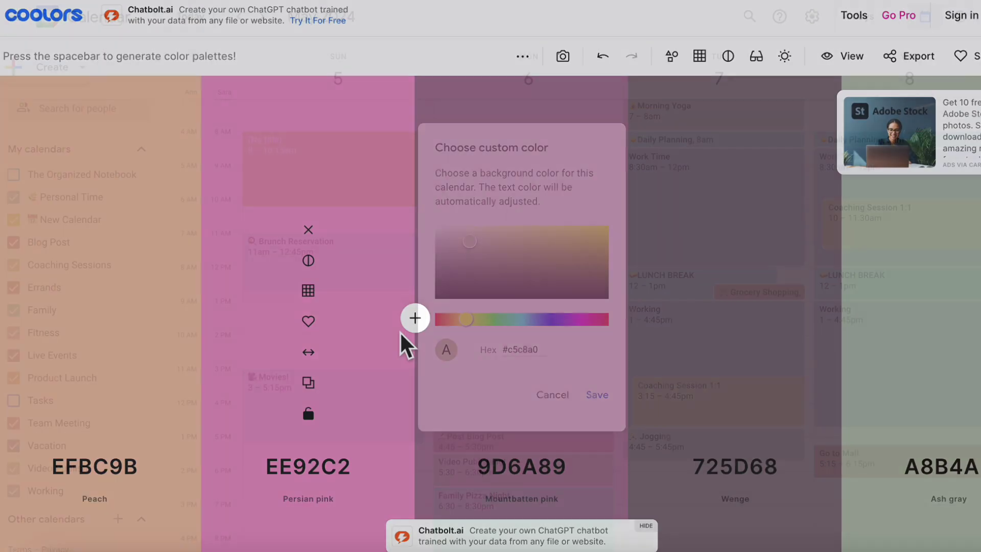
- Generate a new color palette in Coolors and copy the Ash gray hex code #B5C2B7
{"action": "key", "text": "space"}
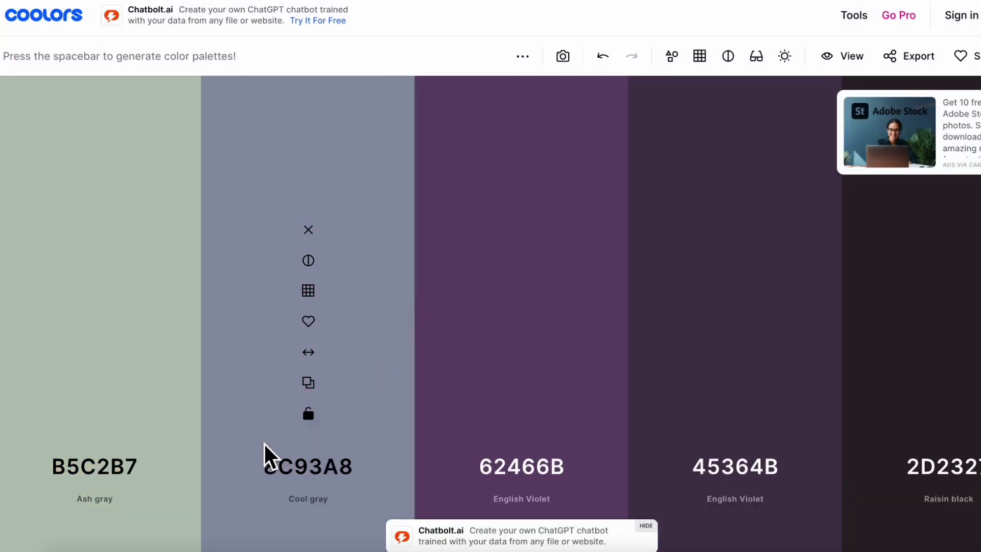
{"action": "left_click", "coordinate": [118, 473]}
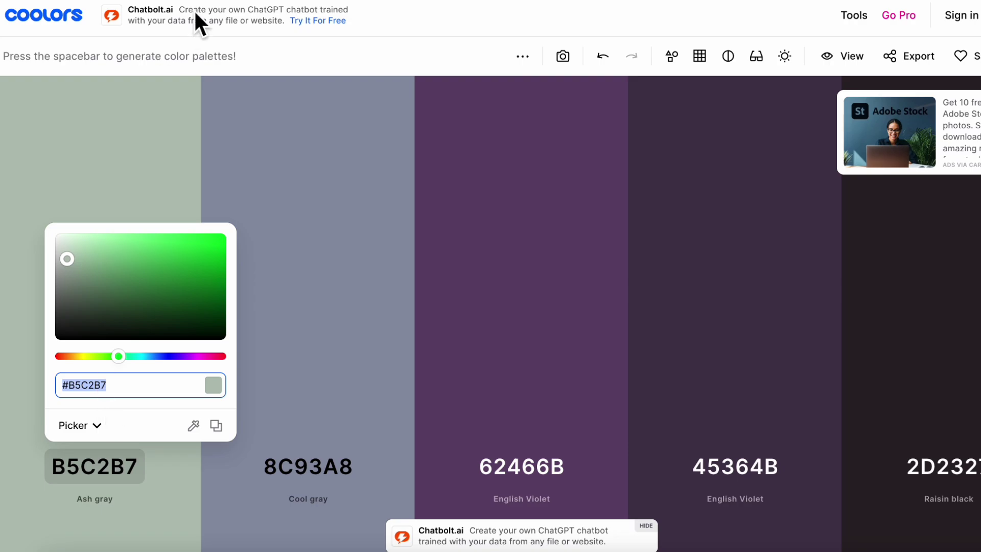
{"action": "key", "text": "ctrl+c"}
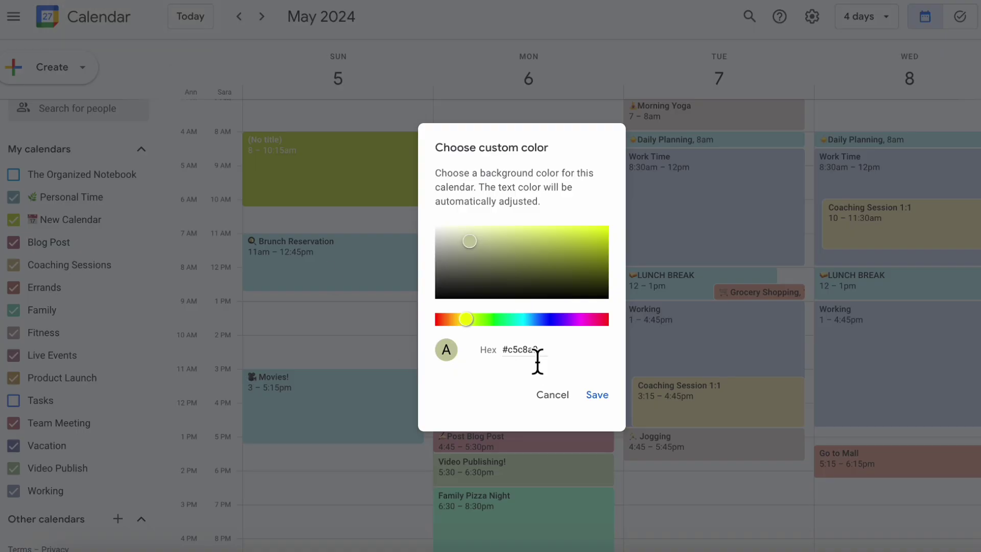
- Return to Google Calendar, set New Calendar's custom color to #B5C2B7 and save it
{"action": "triple_click", "coordinate": [537, 361]}
{"action": "key", "text": "ctrl+v"}
{"action": "left_click", "coordinate": [597, 395]}
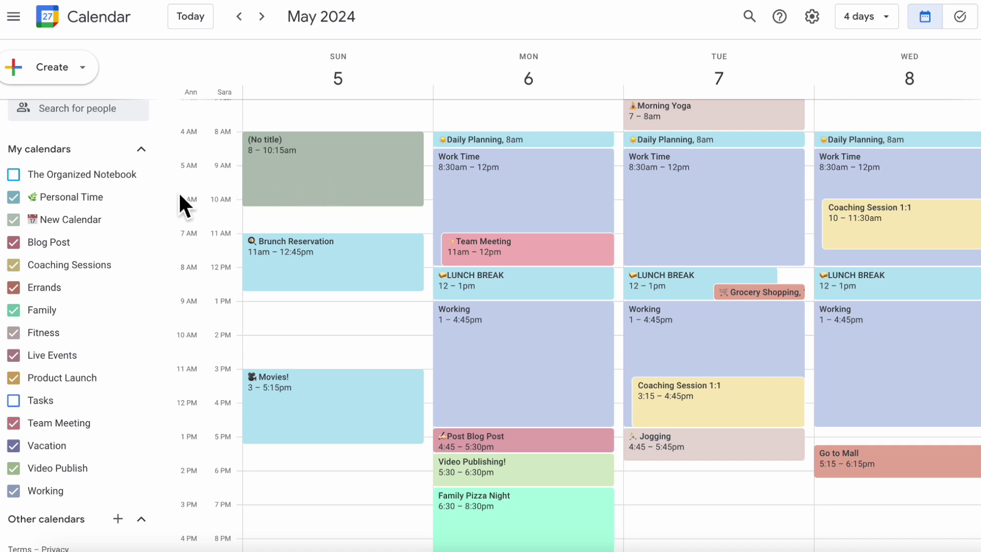
{"action": "mouse_move", "coordinate": [138, 221]}
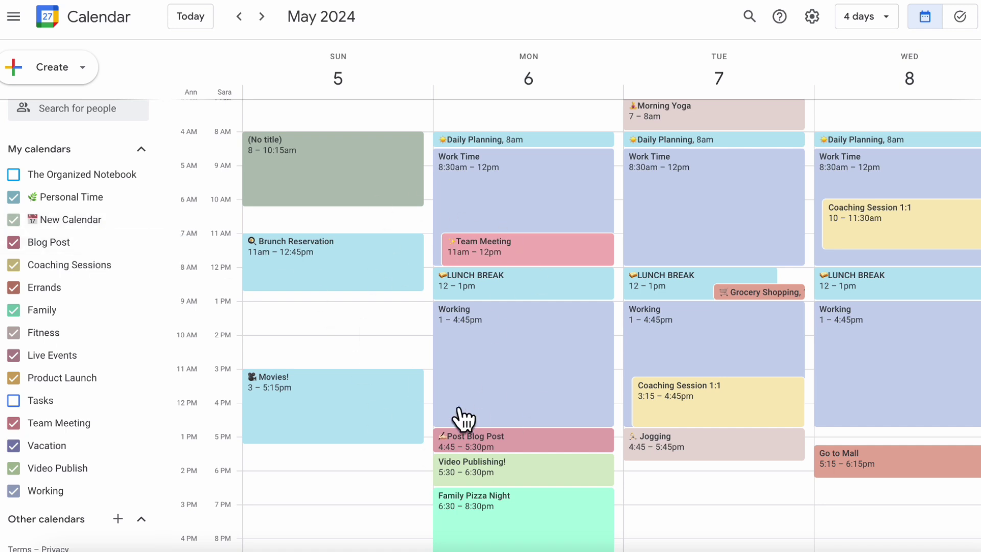
{"action": "scroll", "coordinate": [460, 420], "scroll_direction": "up", "scroll_amount": 1}
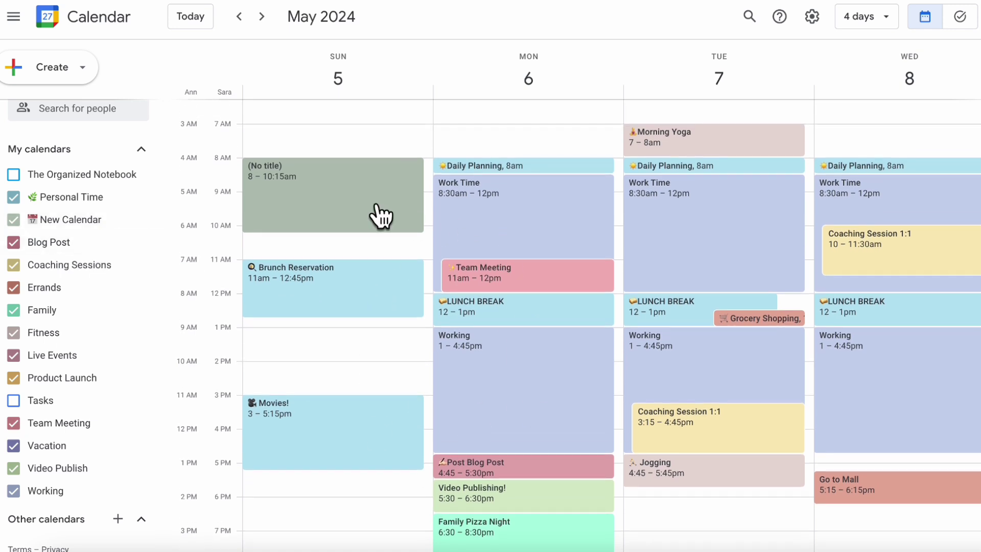